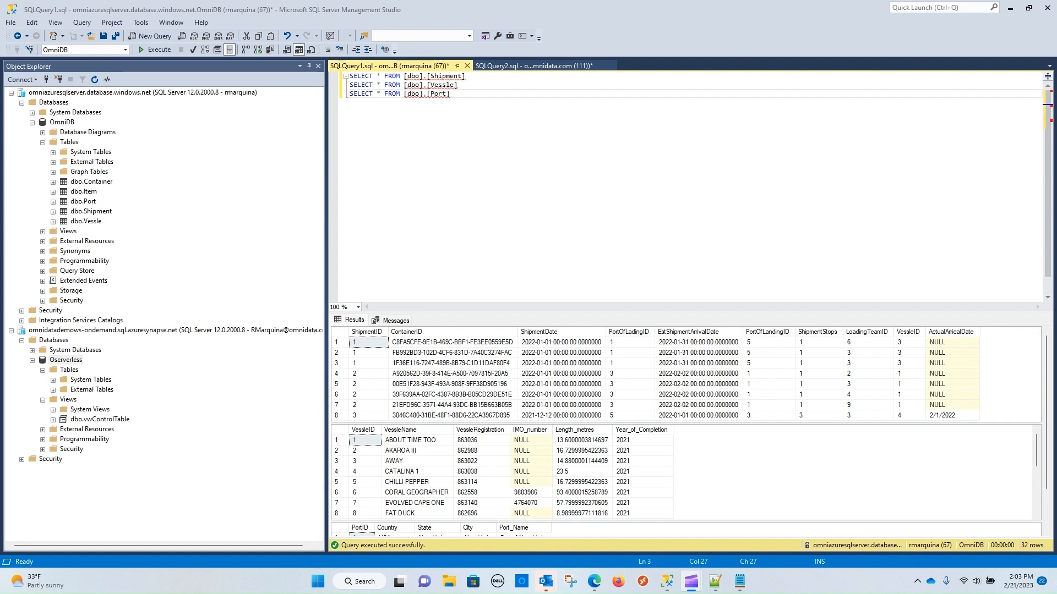
Copy the query SELECT * FROM [dbo].[vwControlTable] from SQLQuery2 and highlight the schemaName and tableName columns in its results
click(523, 76)
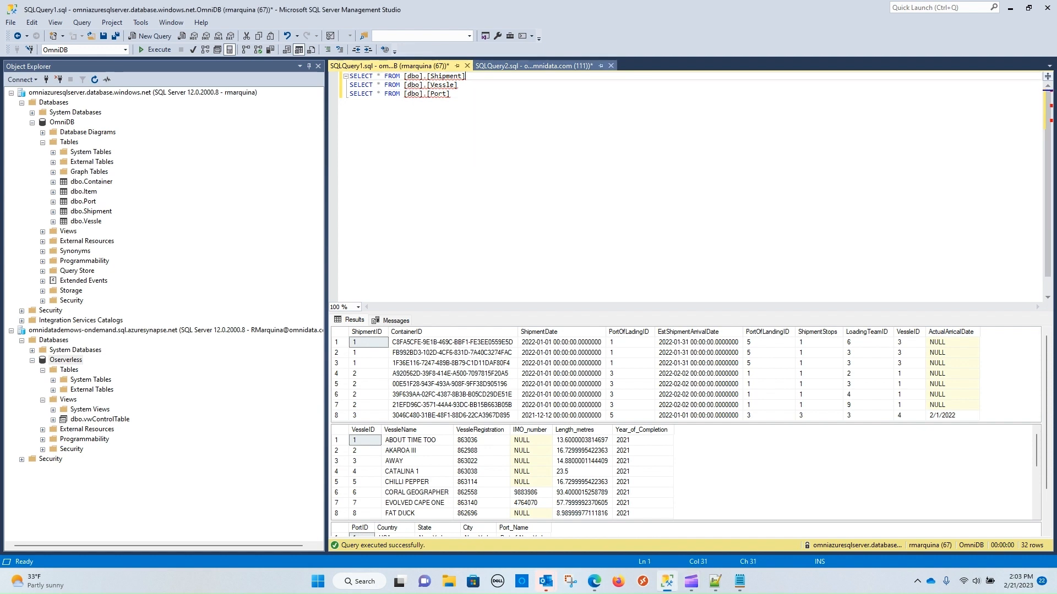
click(533, 66)
drag(489, 76, 350, 76)
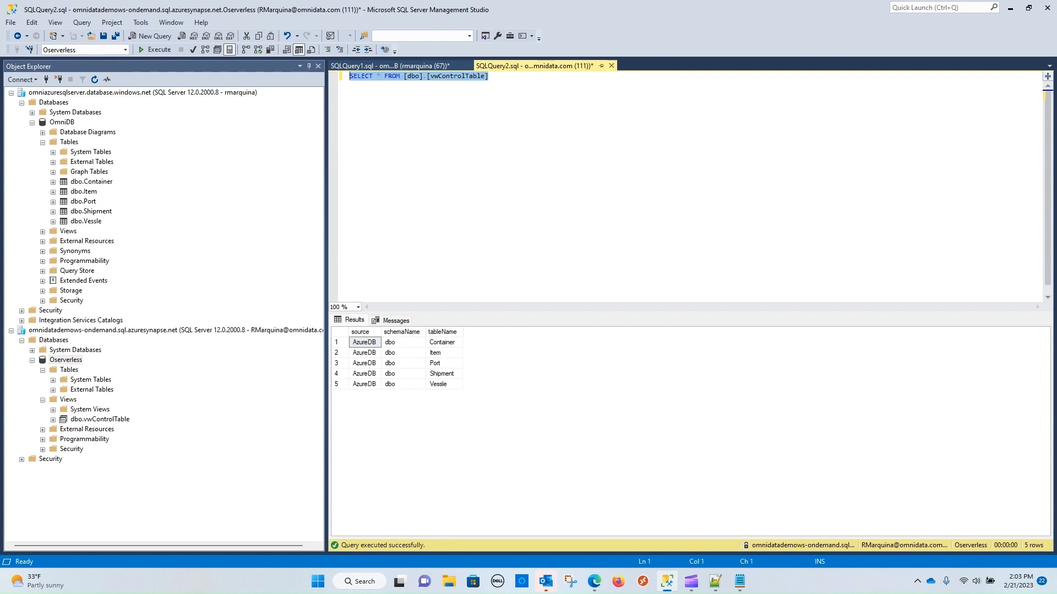
right_click(440, 77)
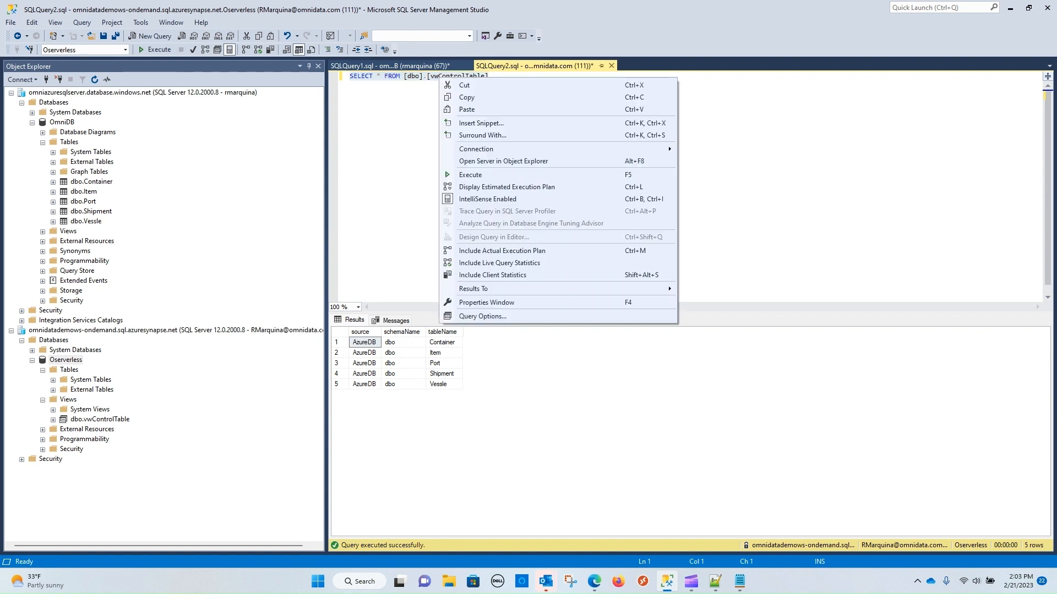
click(467, 97)
drag(394, 342, 394, 385)
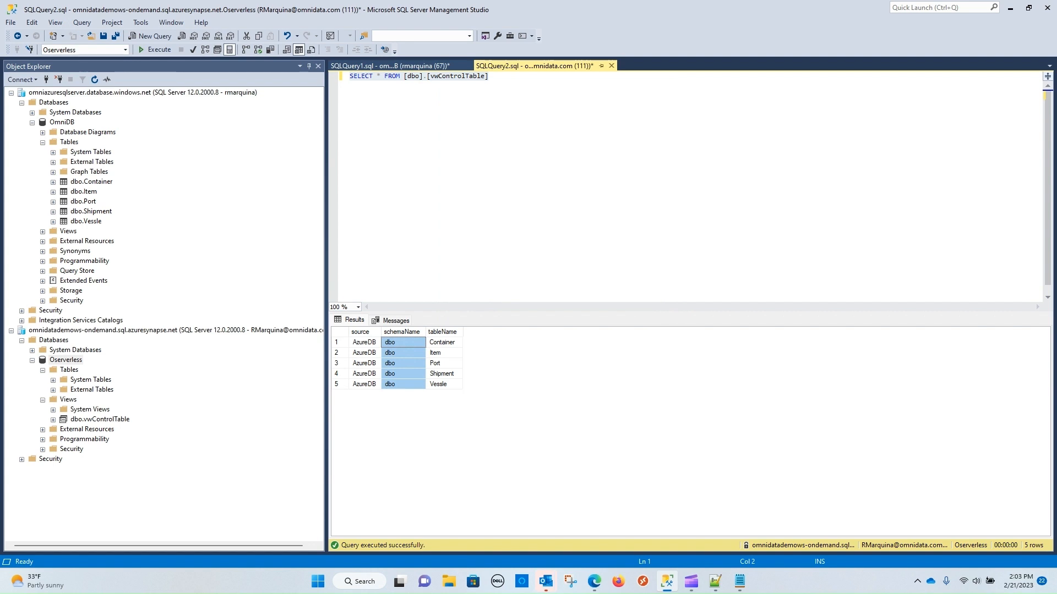
click(443, 332)
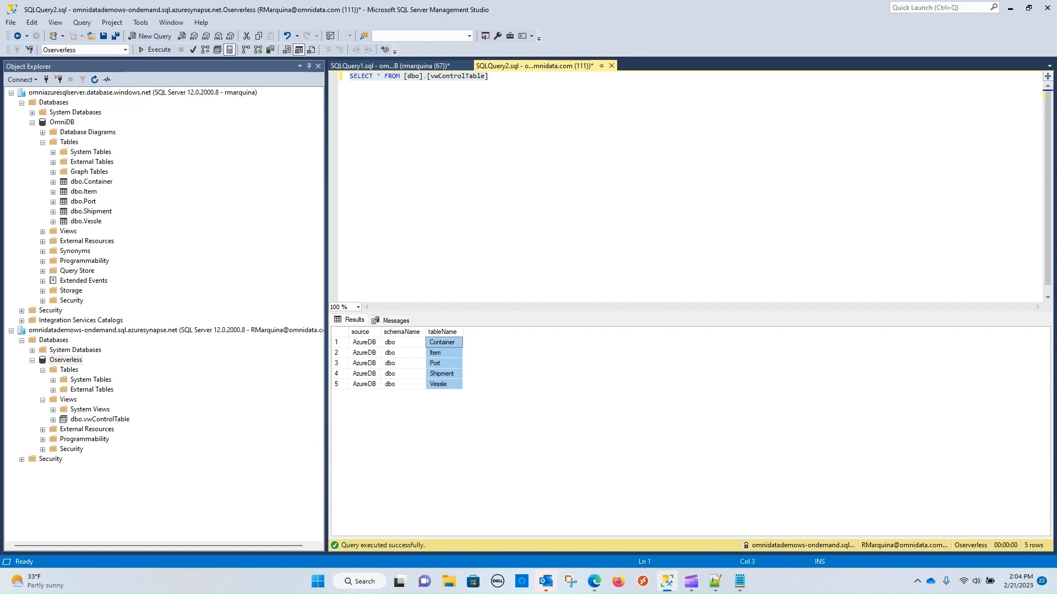
Switch to Microsoft Edge and launch Synapse Studio from the omnidatademows workspace overview in the Azure portal
click(595, 582)
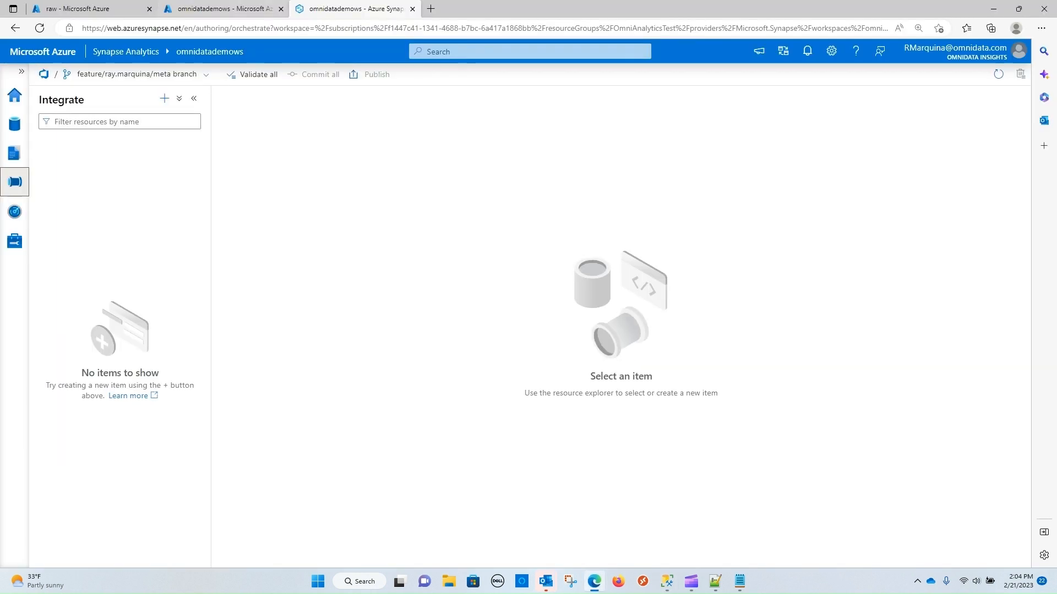
click(225, 9)
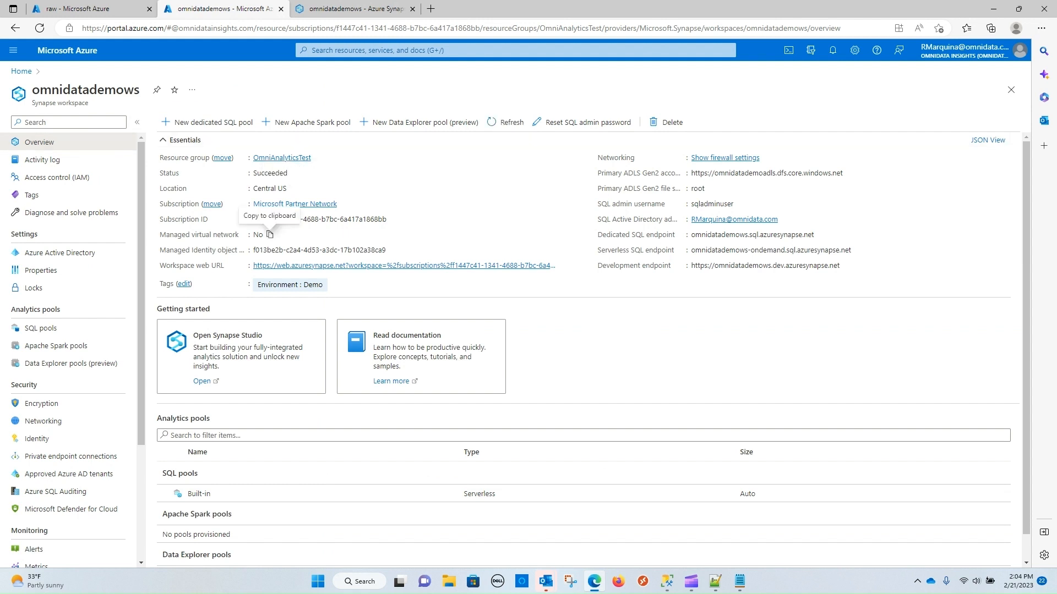
click(202, 381)
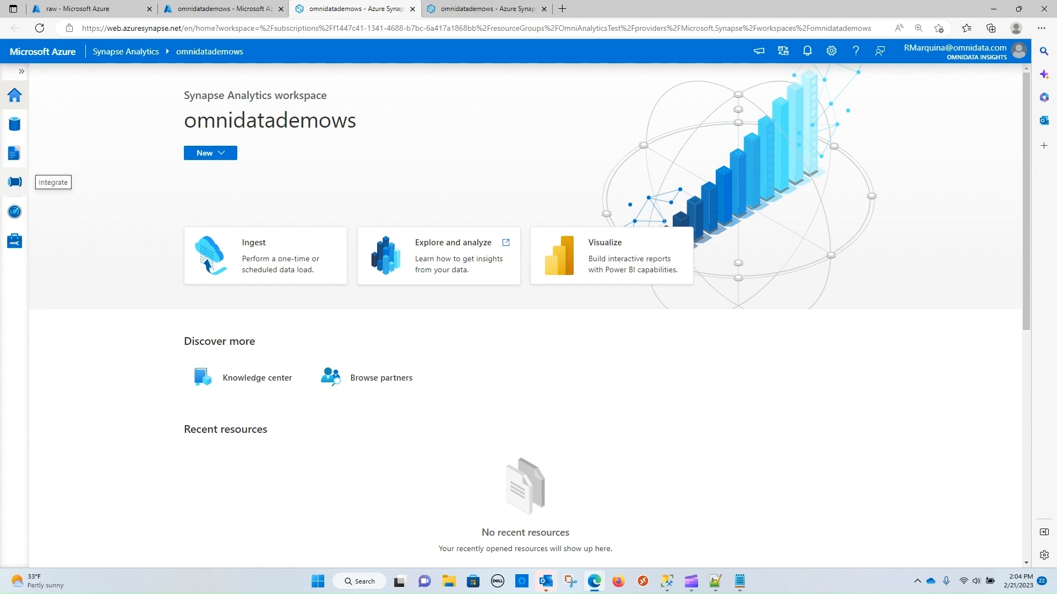
Create a new pipeline in the workspace's Integrate hub, keeping its default name
click(15, 182)
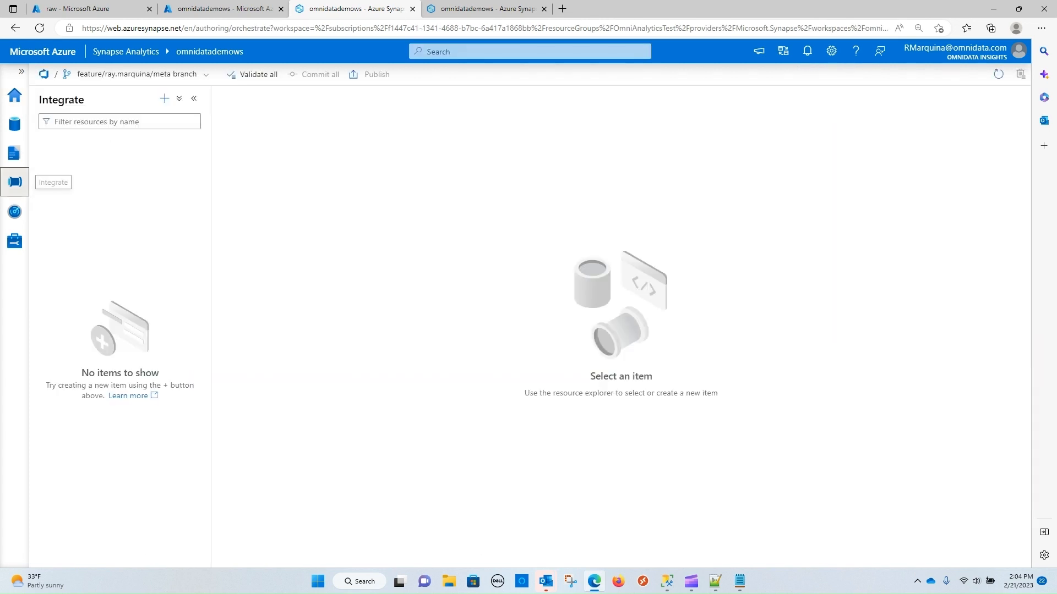
click(164, 98)
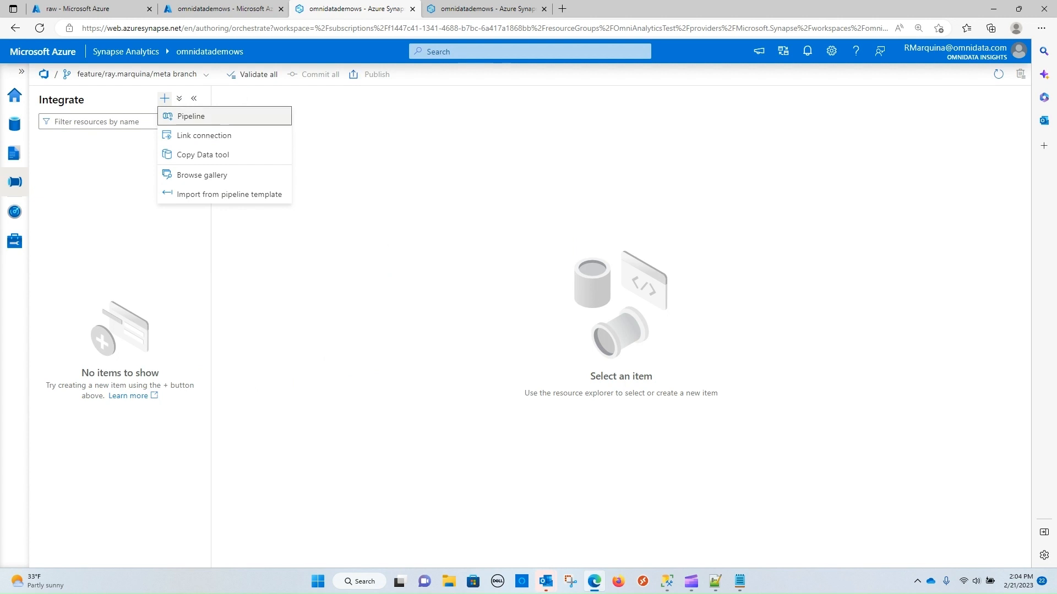
click(191, 117)
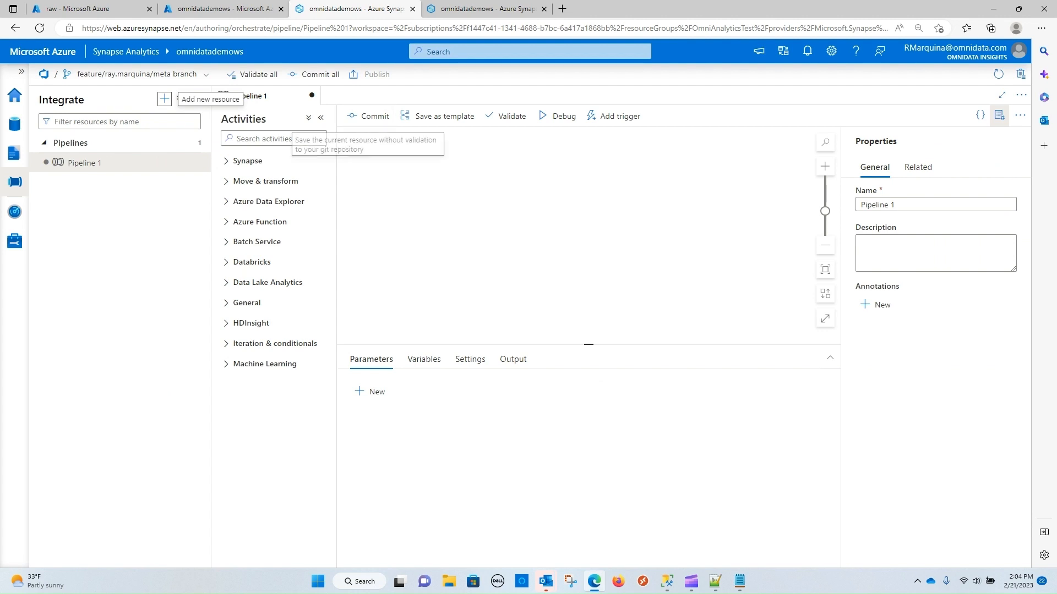
drag(897, 205, 859, 205)
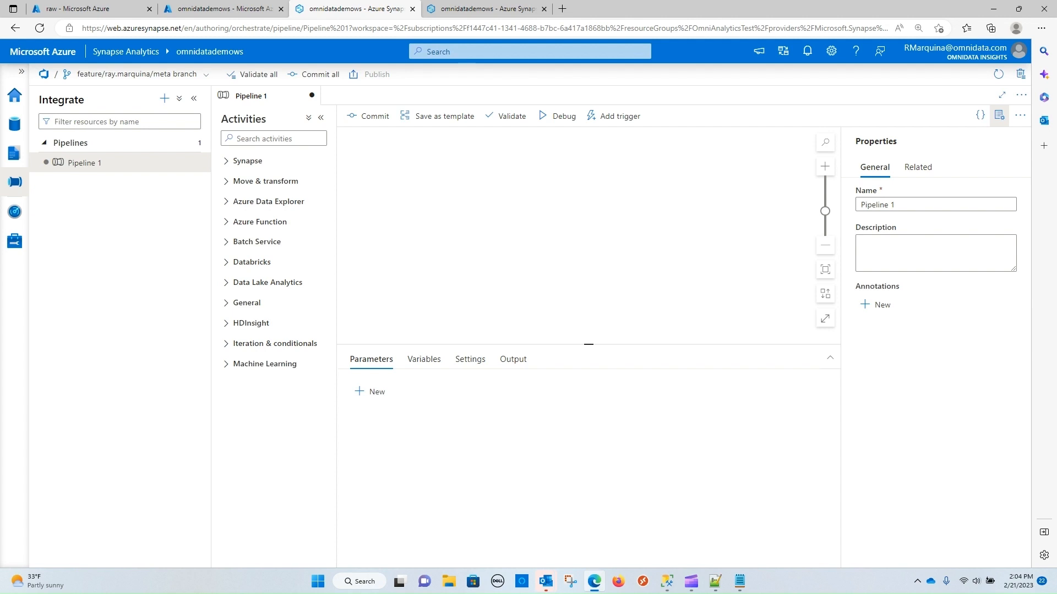
Add a Lookup activity from the General activities to the upper part of the empty pipeline canvas
click(247, 302)
scroll(245, 179, down, 2)
drag(252, 350, 467, 197)
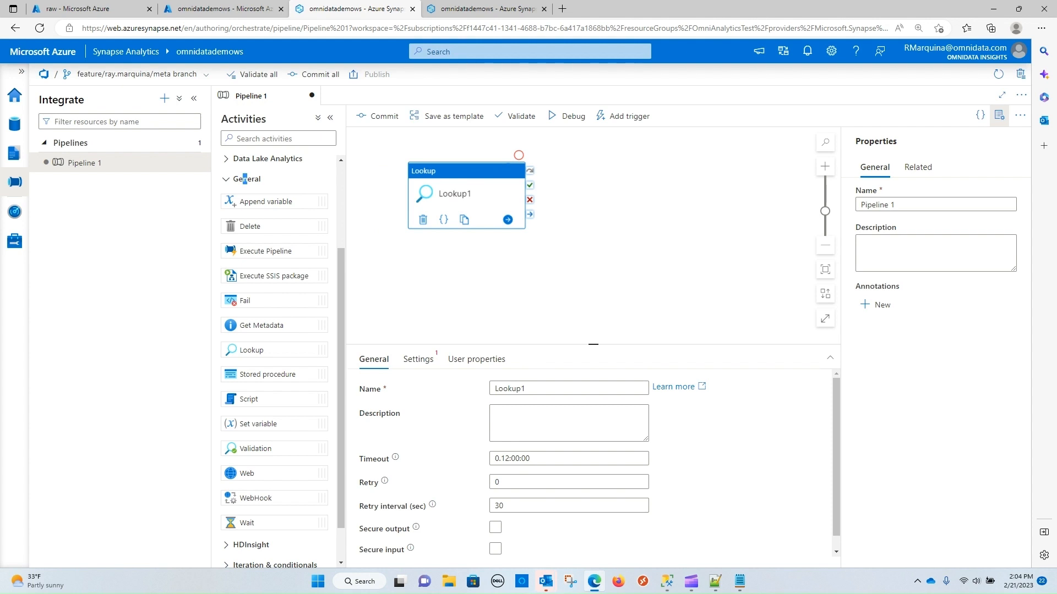
drag(467, 196, 468, 185)
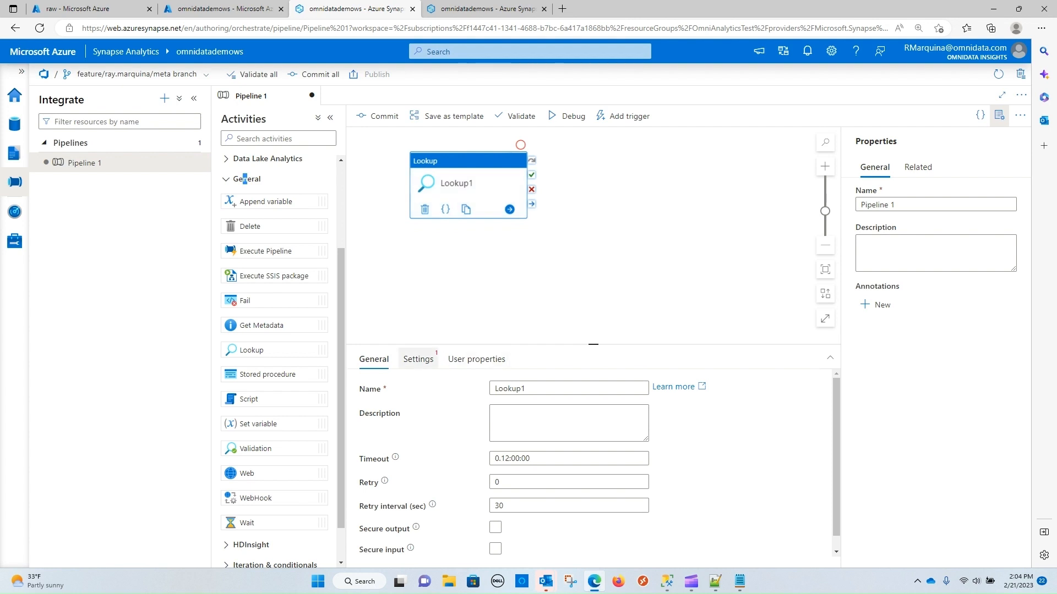
Create an Azure Synapse Analytics source dataset for the Lookup activity with linked service AzureSynapseAnalytics1 and no table name
click(418, 359)
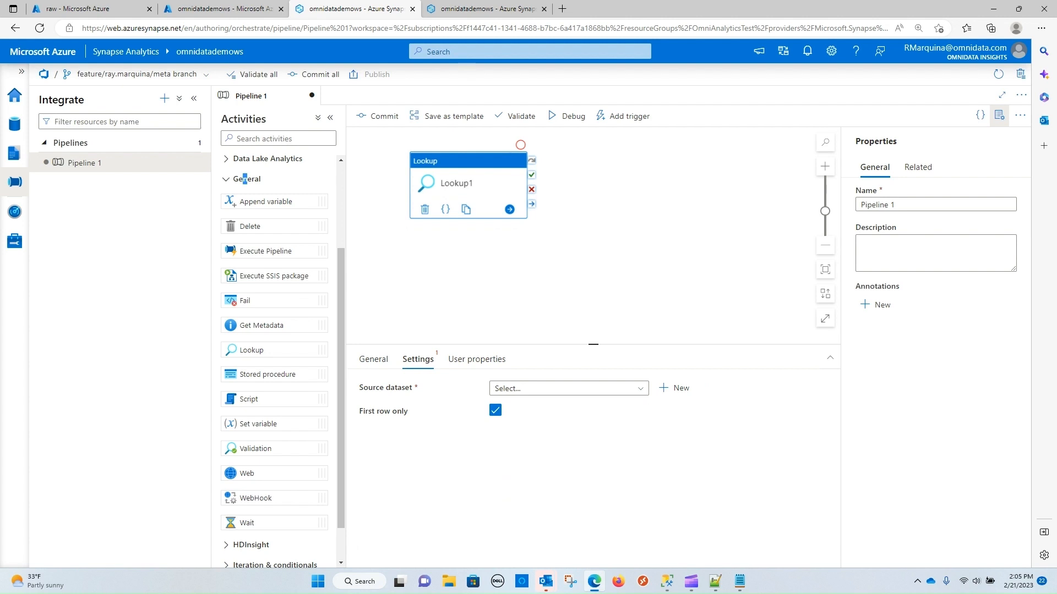
drag(592, 345, 592, 315)
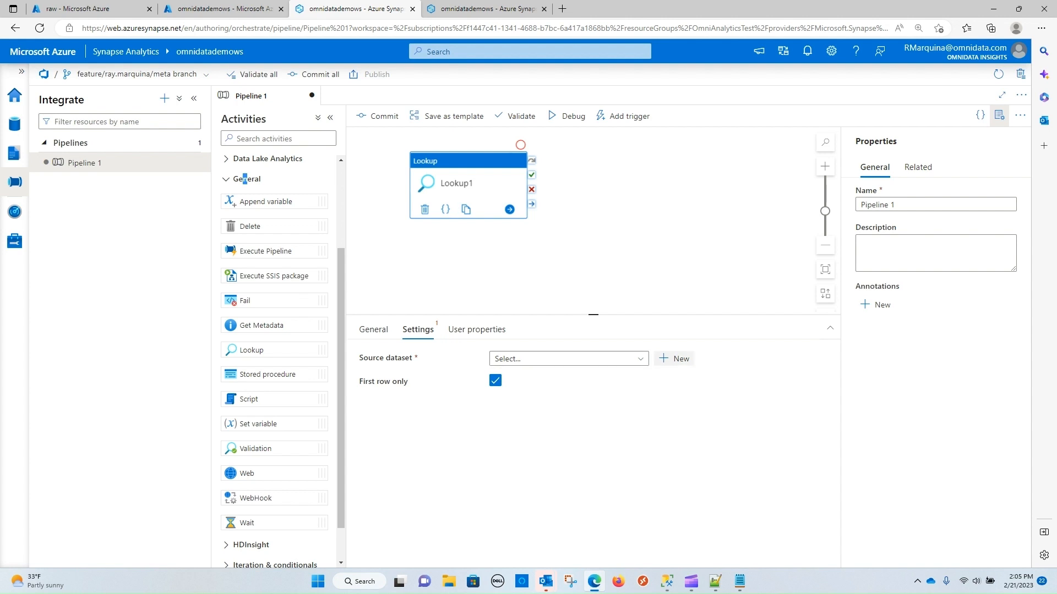
click(674, 358)
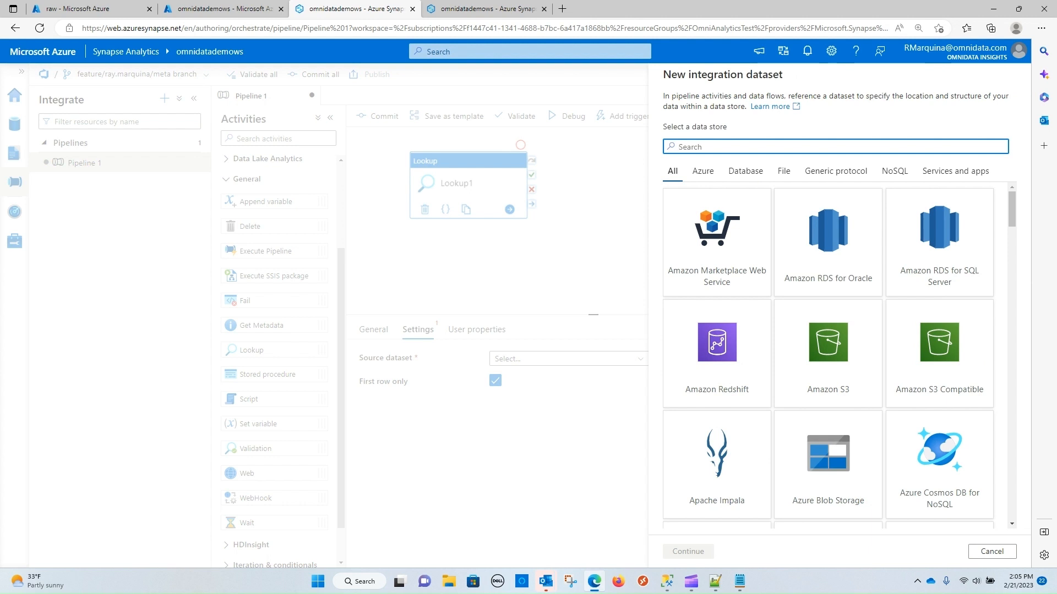
text(syn)
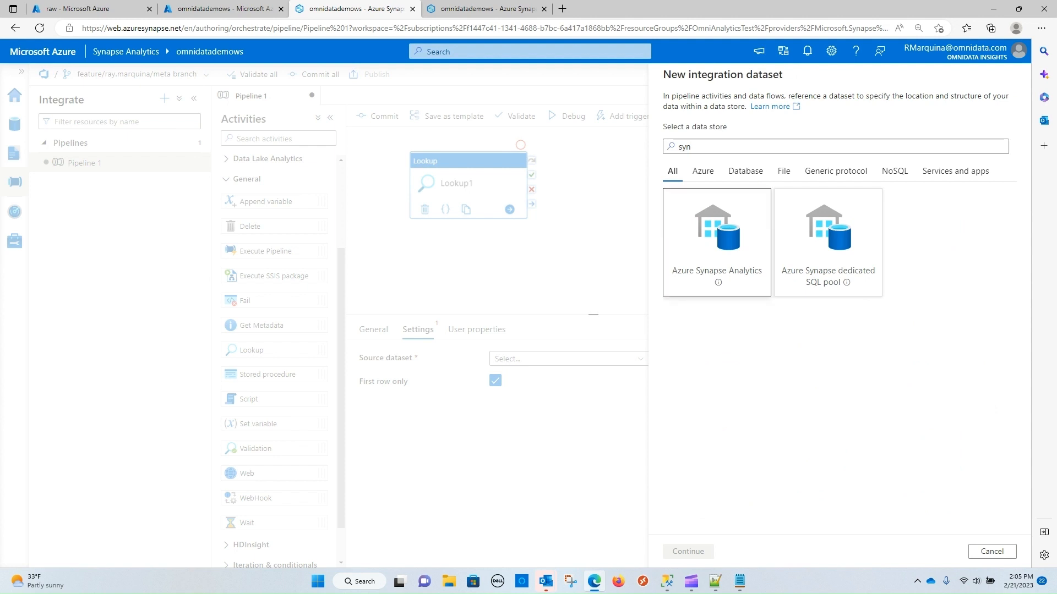
click(717, 242)
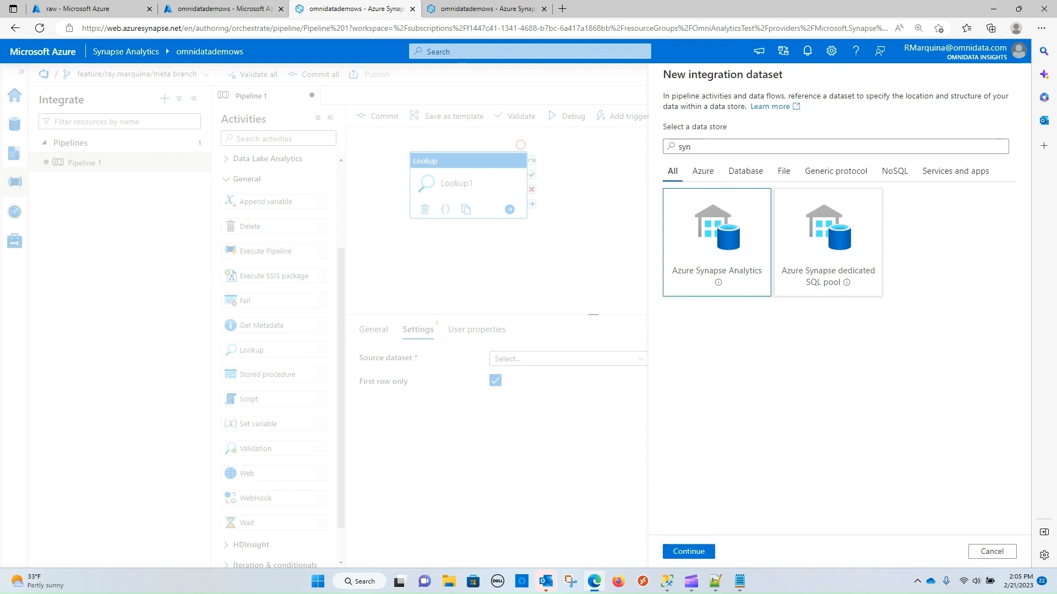
click(688, 552)
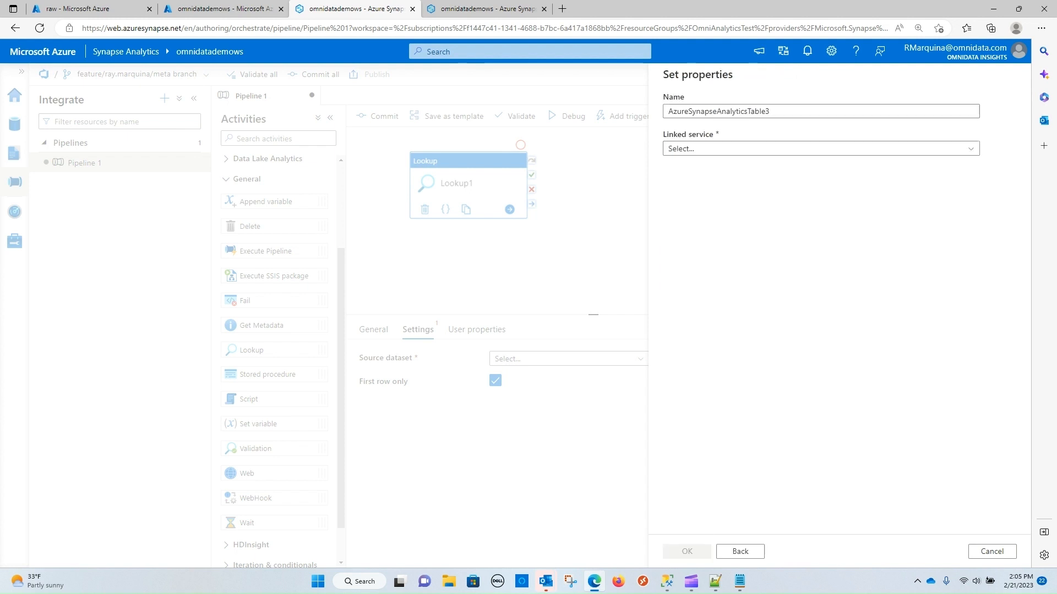
click(820, 148)
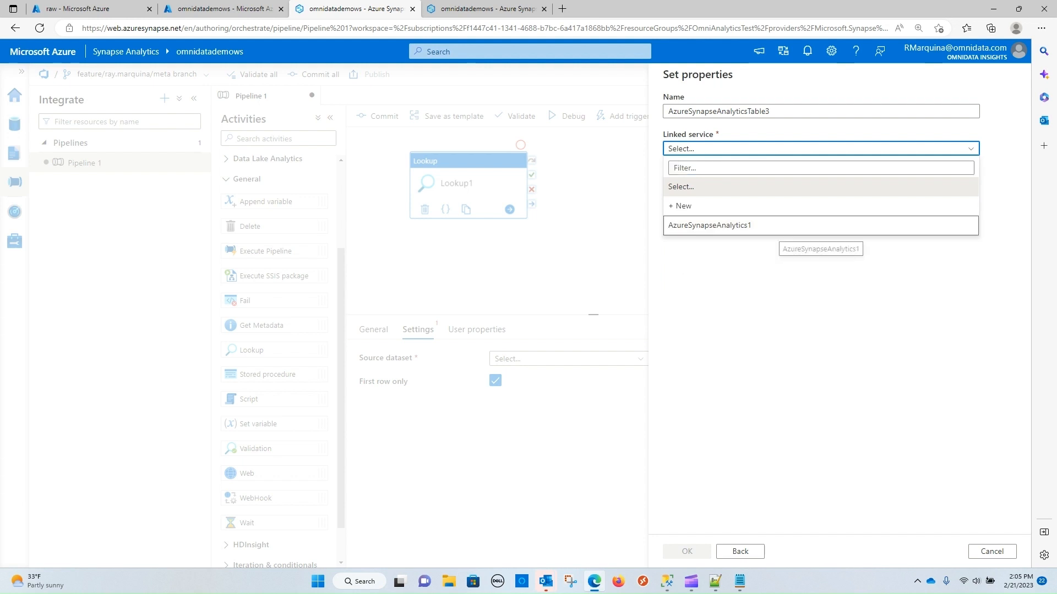
click(716, 225)
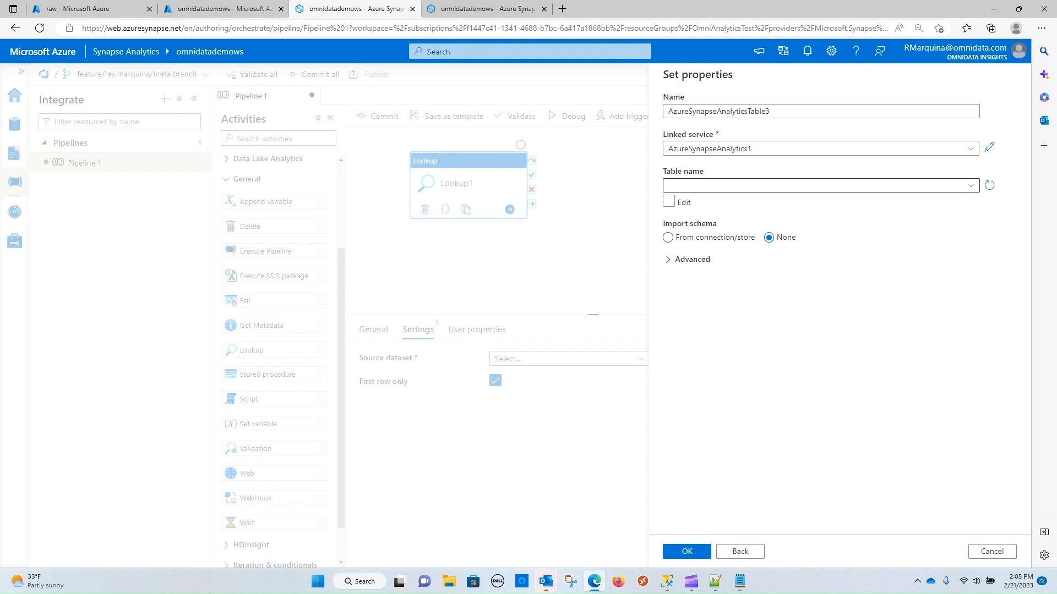
click(687, 551)
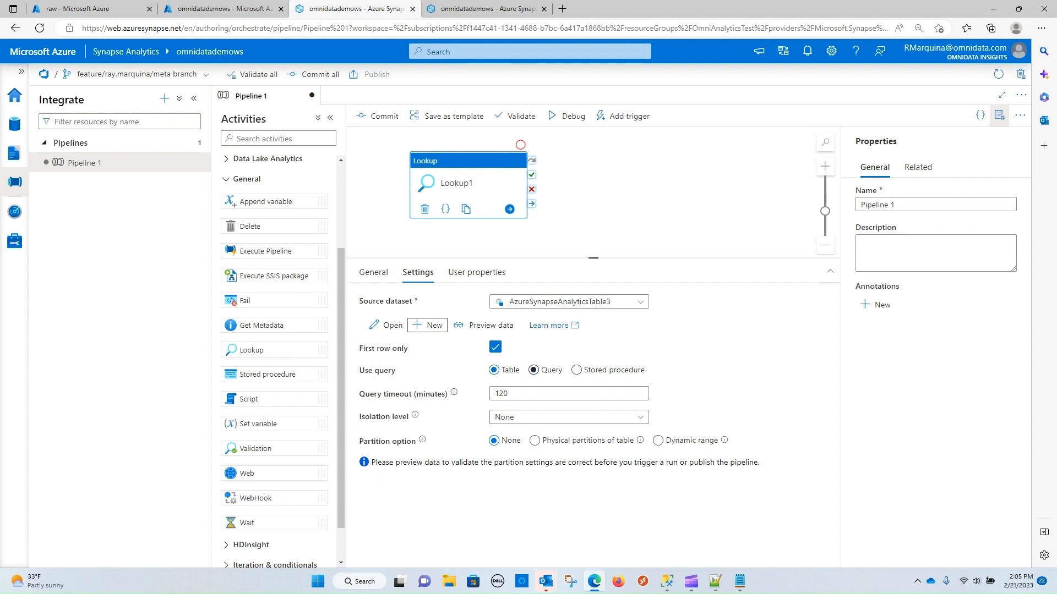
Make the Lookup use the query SELECT * FROM [dbo].[vwControlTable] and turn off First row only
click(534, 371)
click(551, 404)
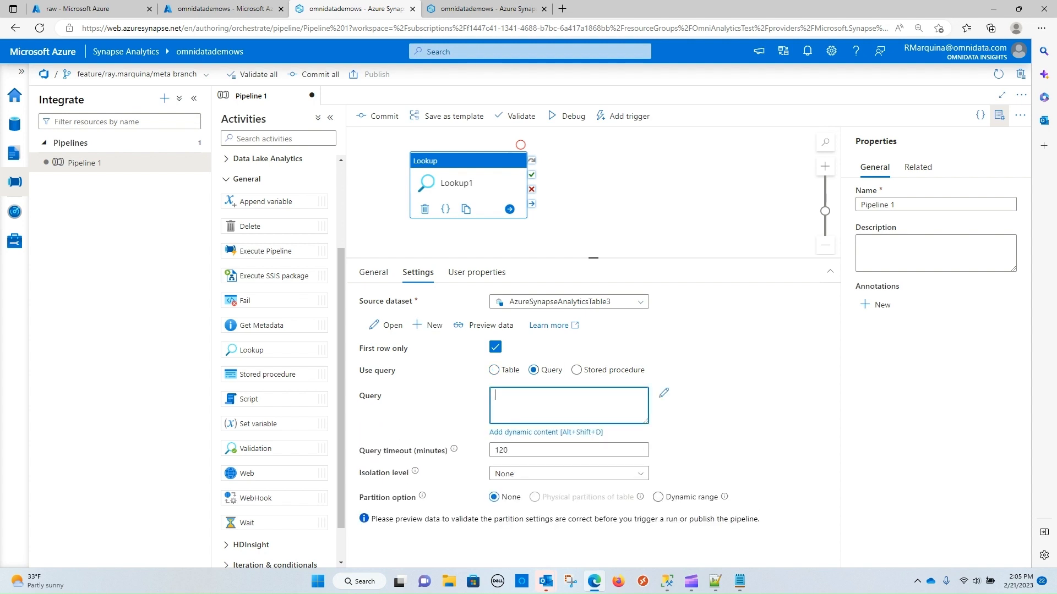
text(SELECT * FROM [dbo].[vwControlTable])
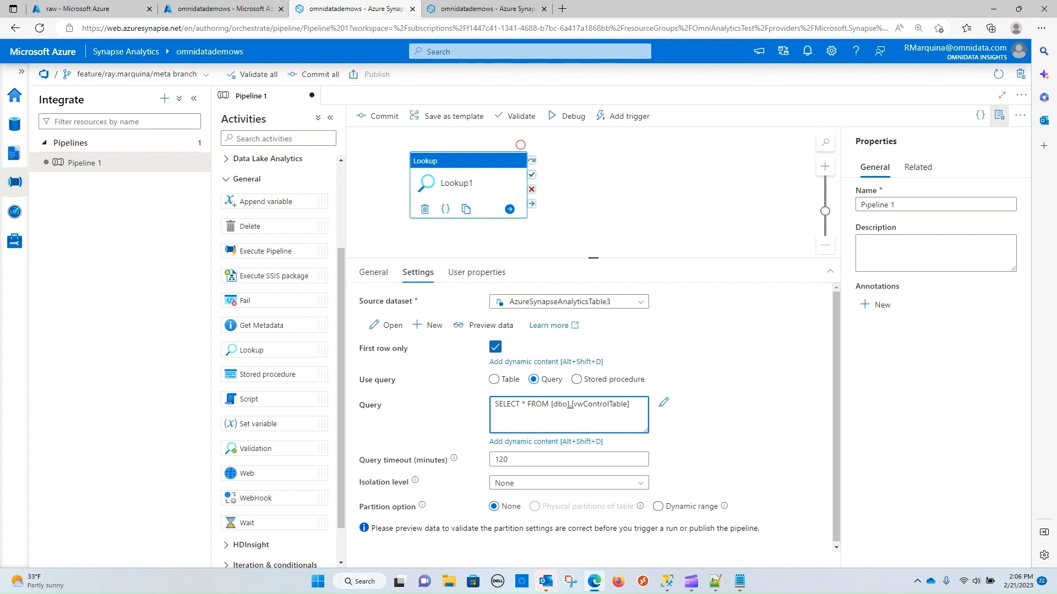
click(495, 346)
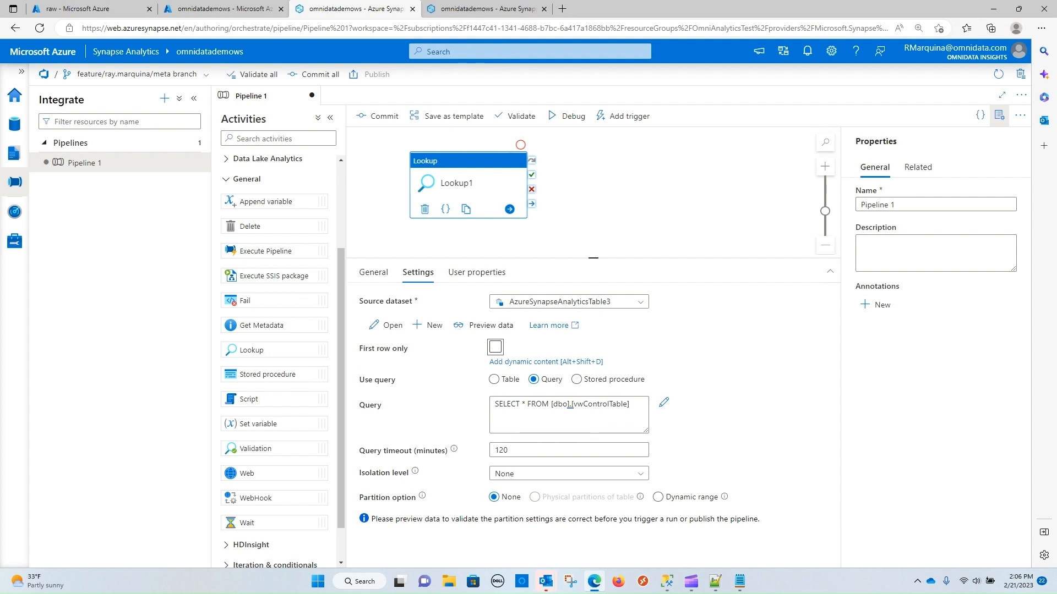
Add a ForEach activity beside the Lookup and connect the Lookup's success output to it
click(606, 209)
scroll(278, 358, down, 1)
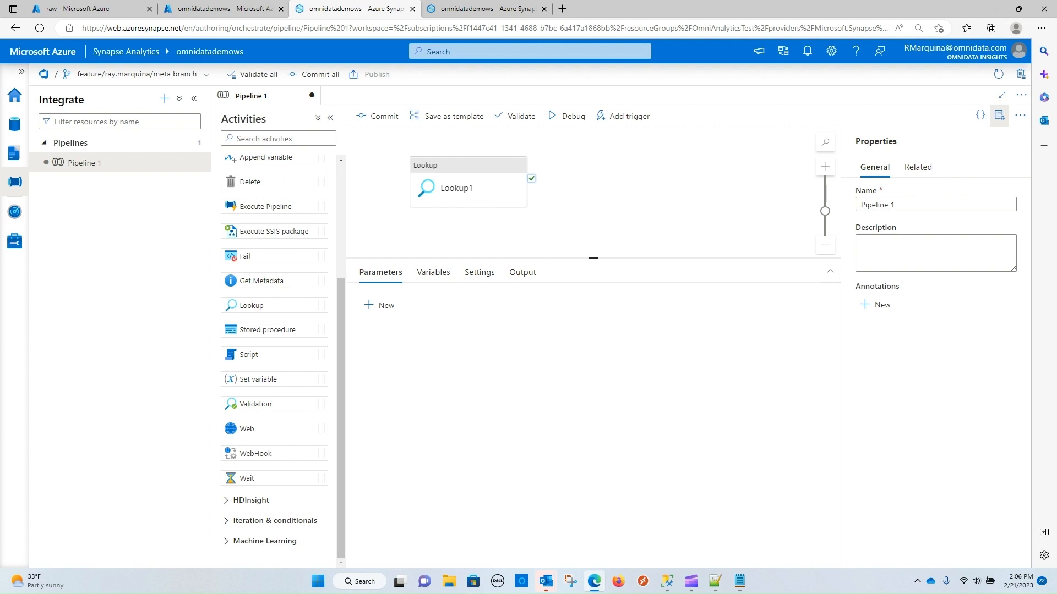
click(274, 521)
scroll(275, 521, down, 3)
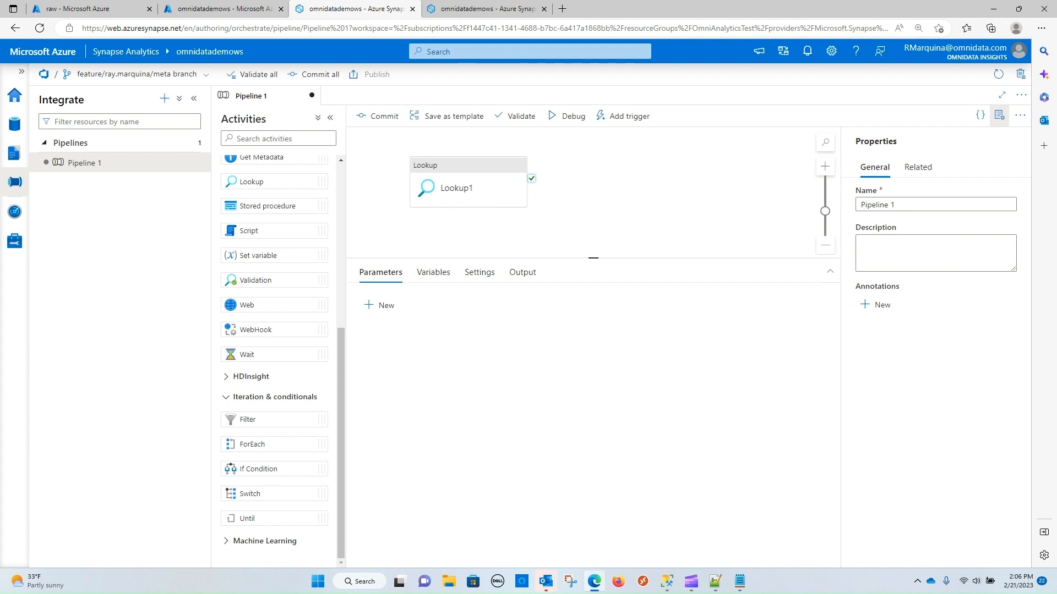
drag(253, 444, 575, 170)
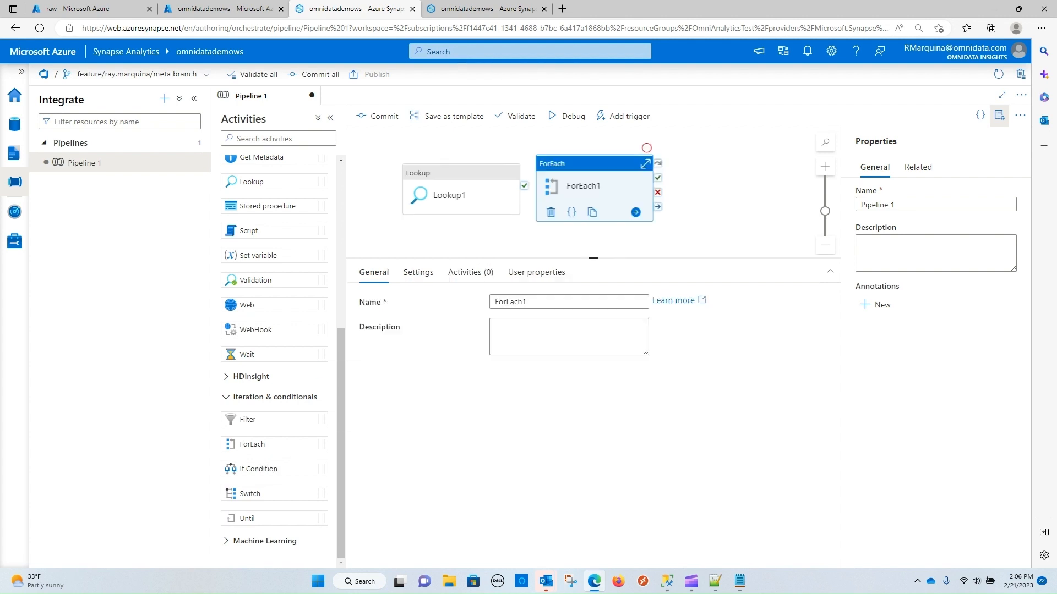
drag(448, 192, 426, 181)
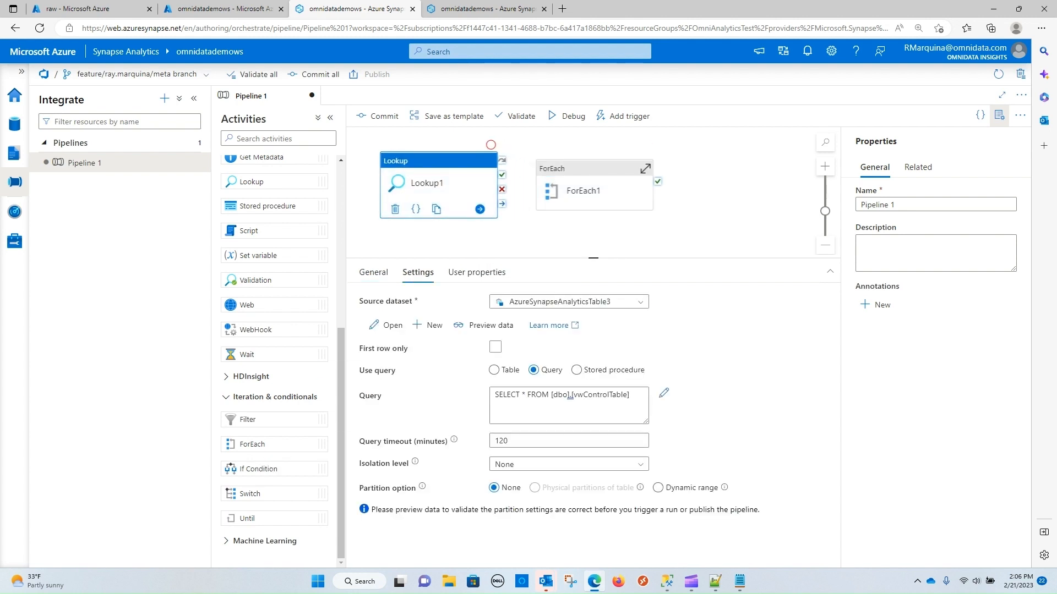
drag(501, 174, 583, 190)
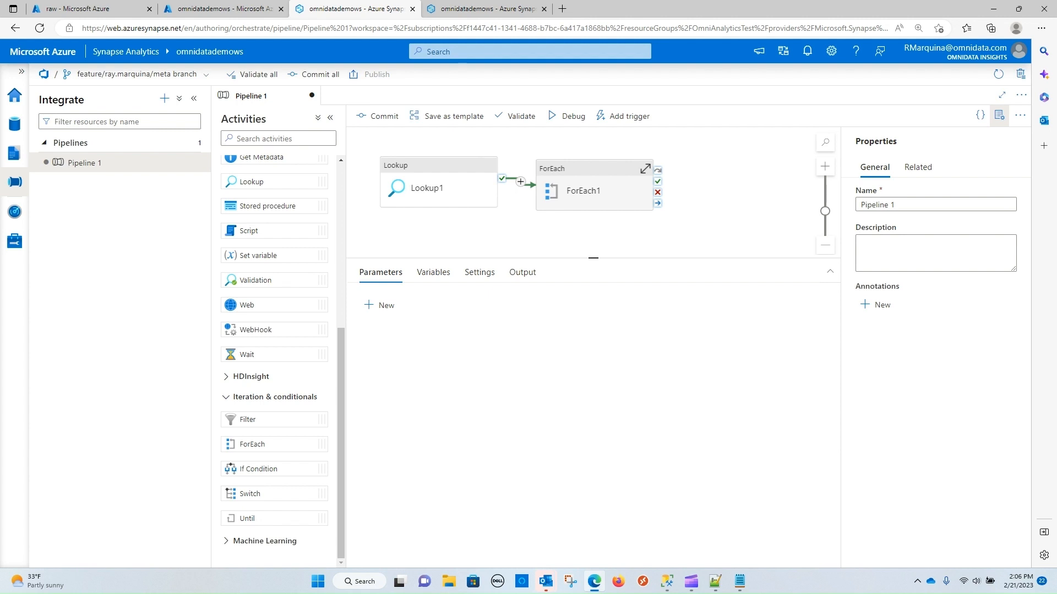
click(594, 185)
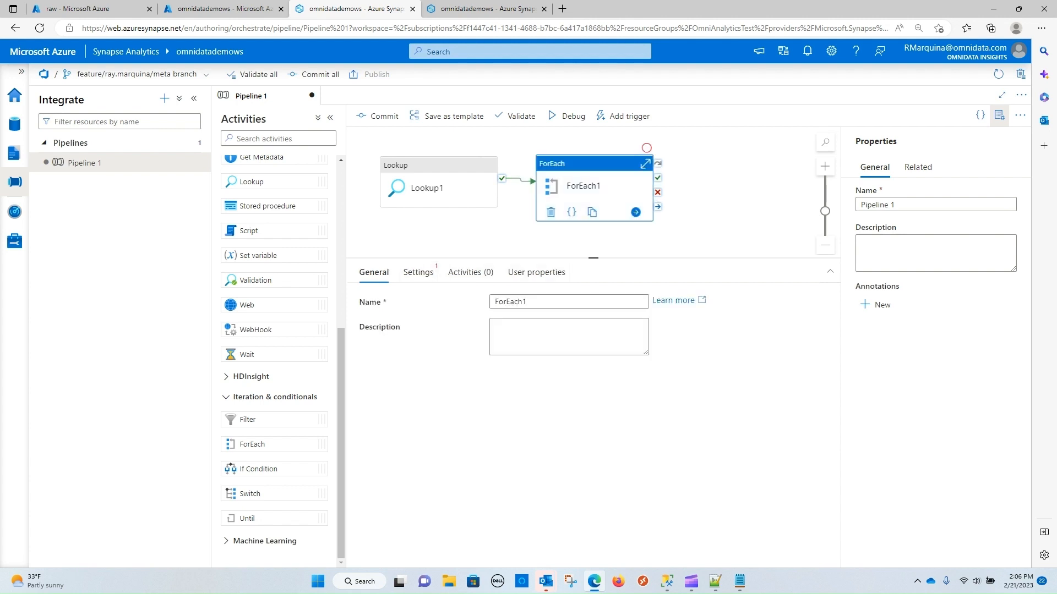
click(419, 272)
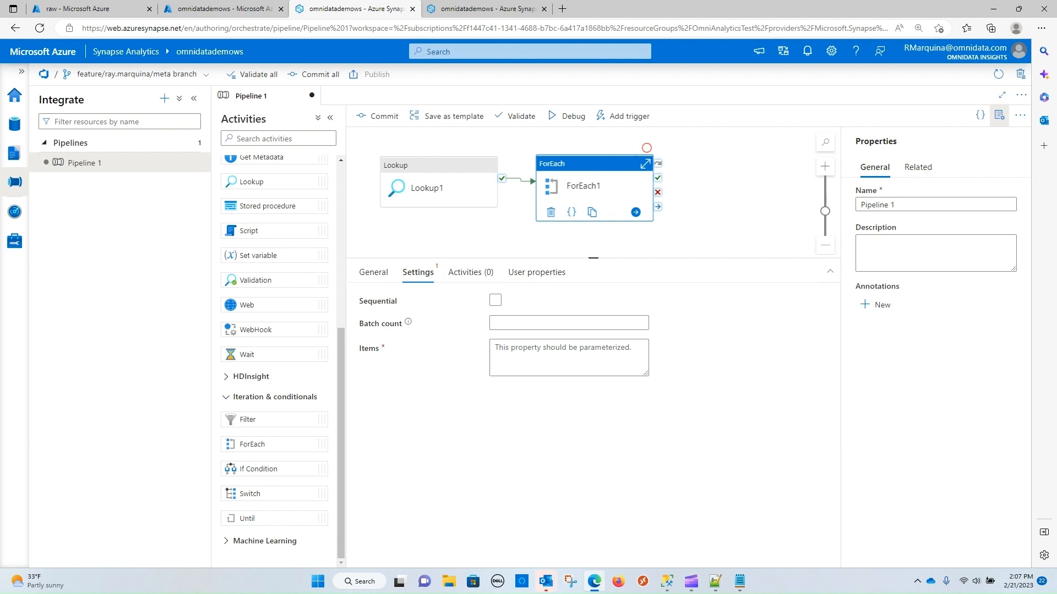
click(569, 358)
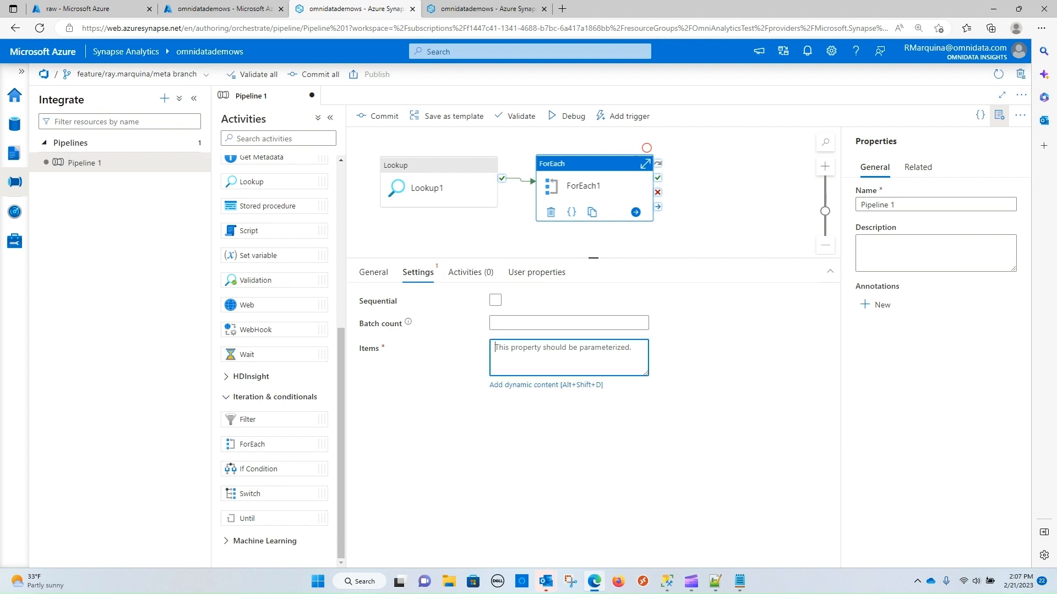
key(alt+shift+d)
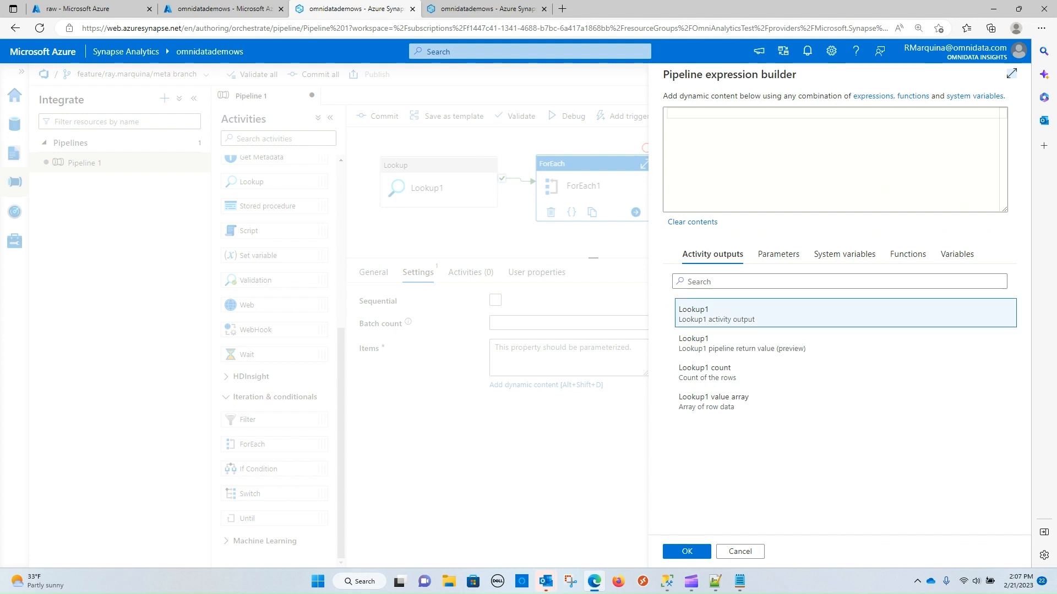
click(716, 315)
click(793, 114)
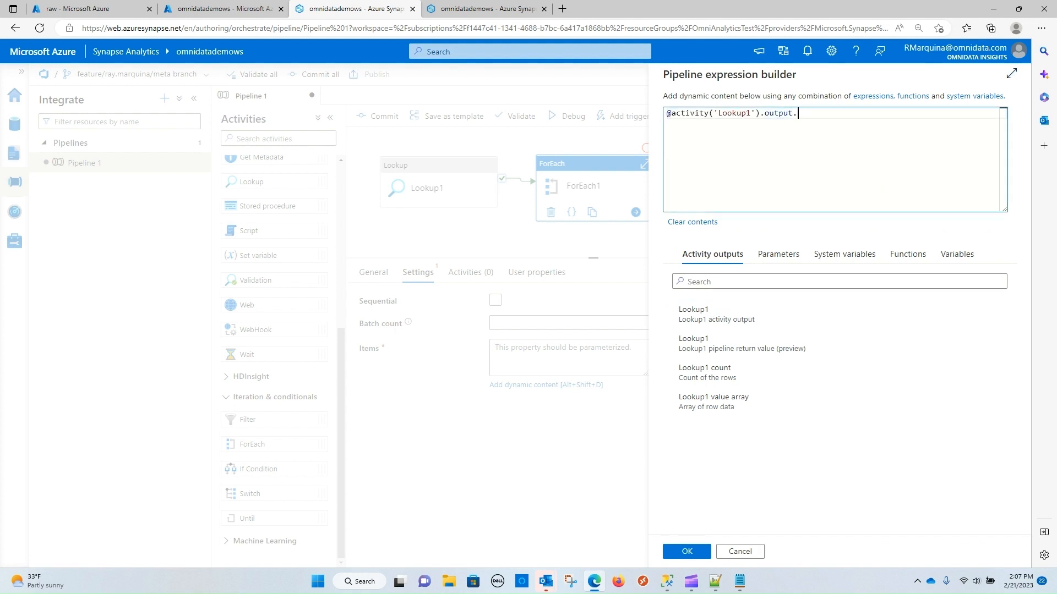
text(.value)
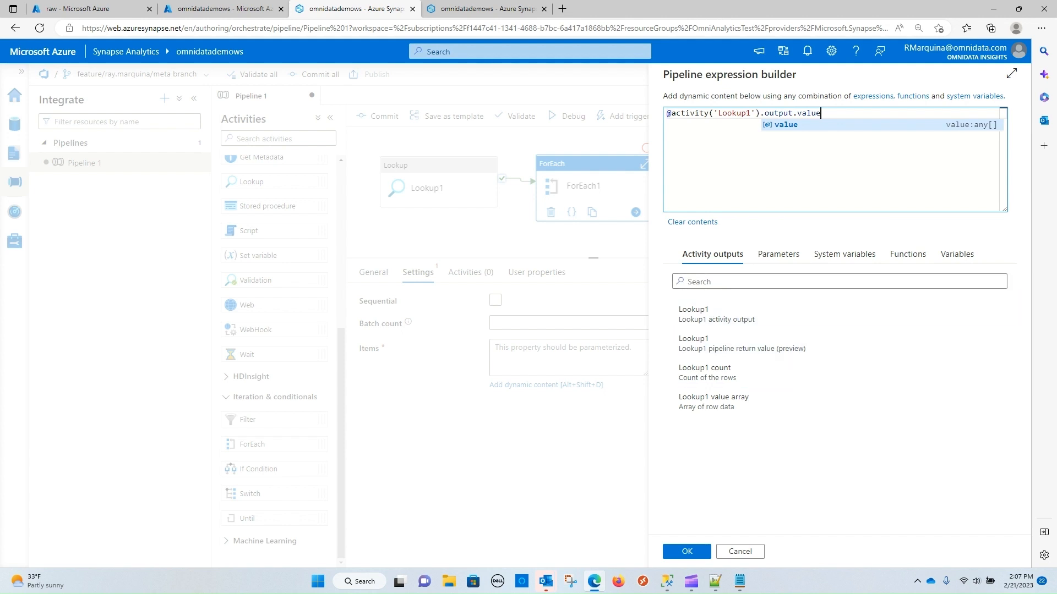
click(687, 552)
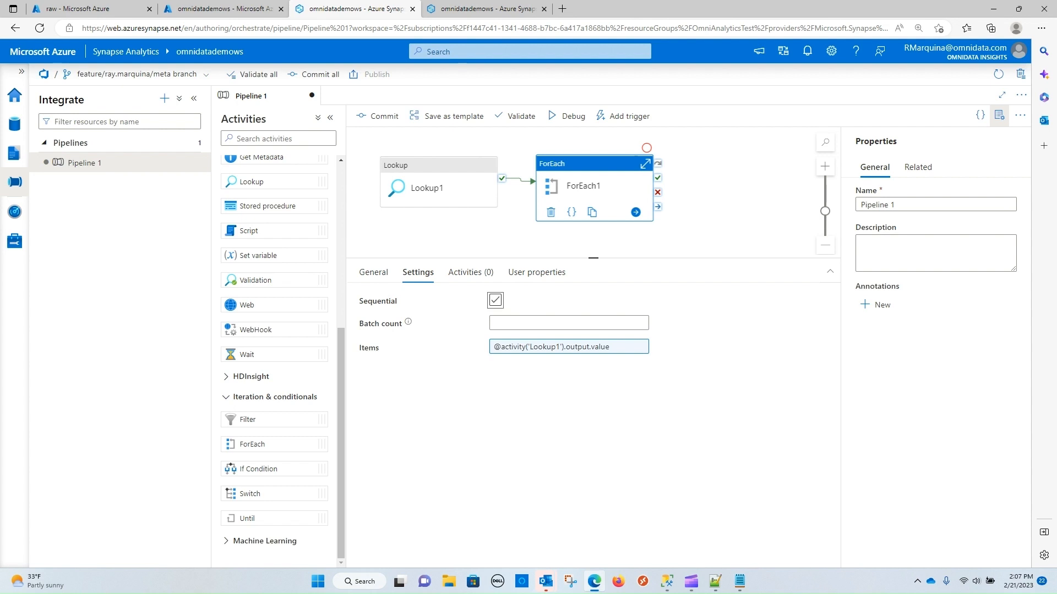
click(495, 300)
click(496, 300)
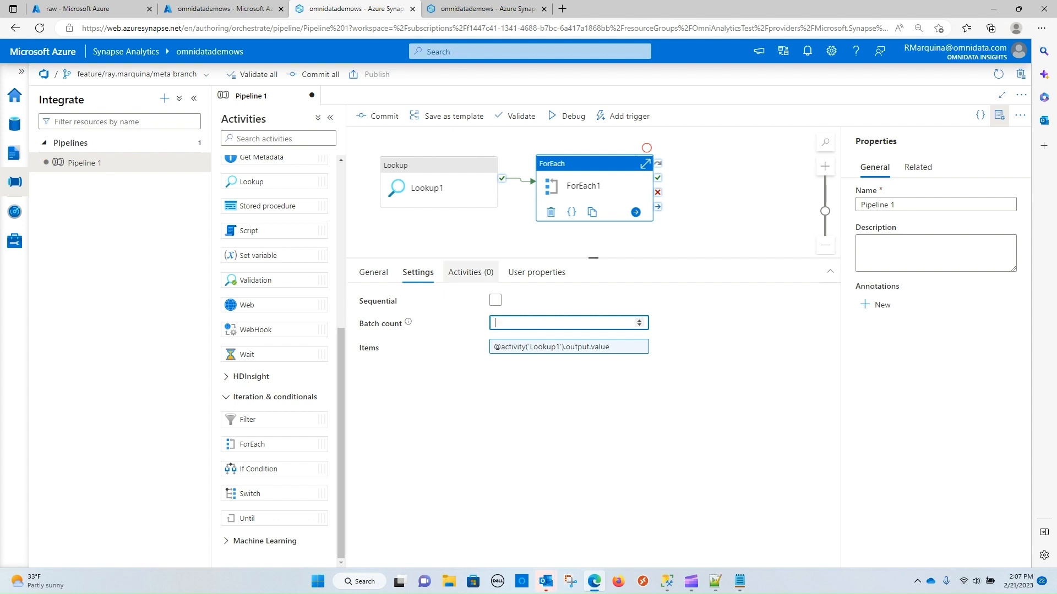
Add a Copy data activity from Move & transform inside the ForEach loop and enlarge the canvas area to show it fully
click(471, 272)
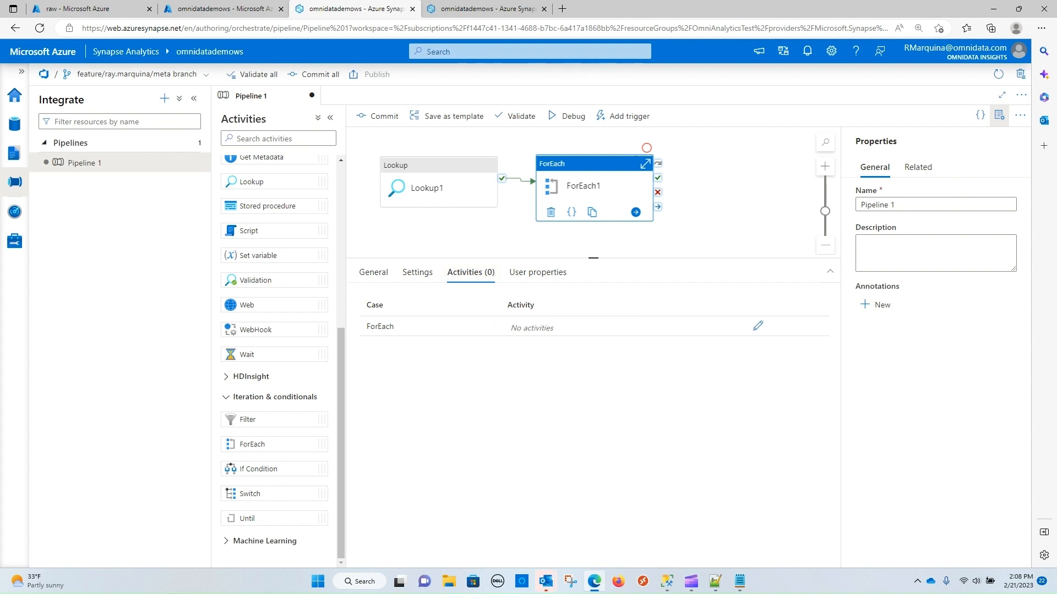
click(758, 325)
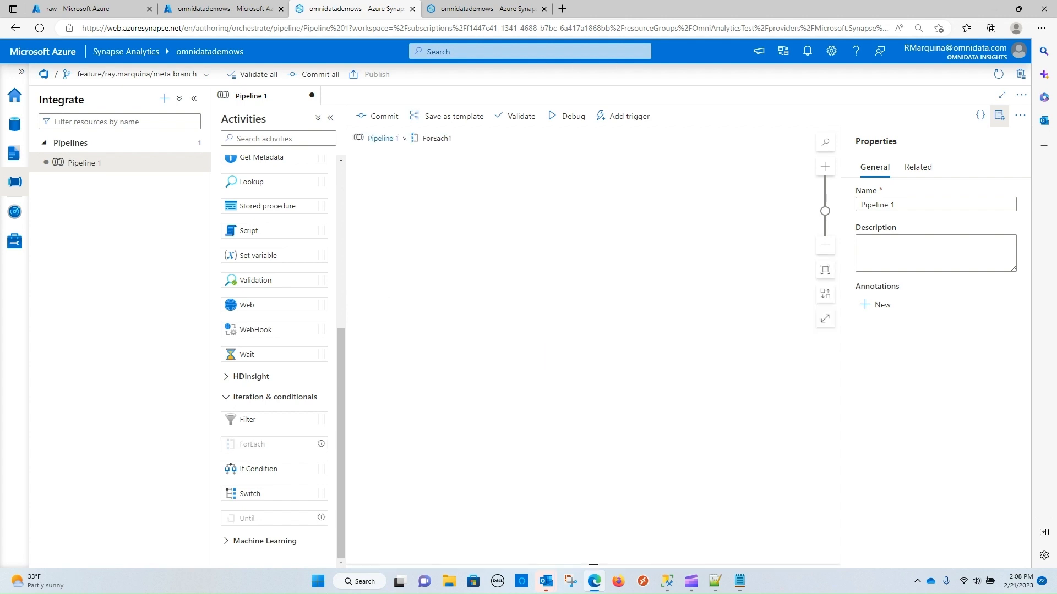
scroll(278, 358, up, 5)
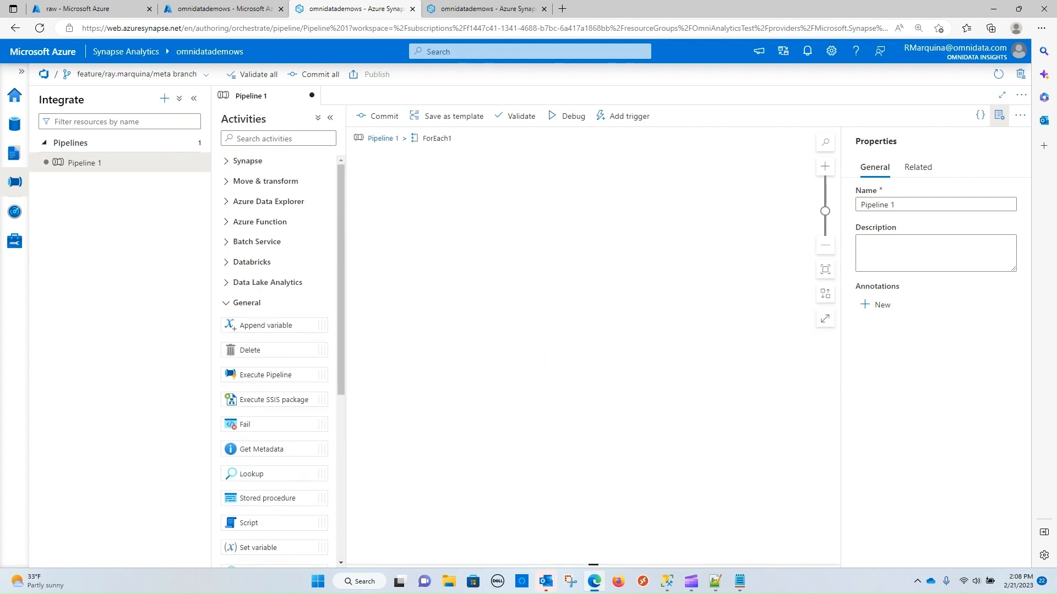
click(265, 182)
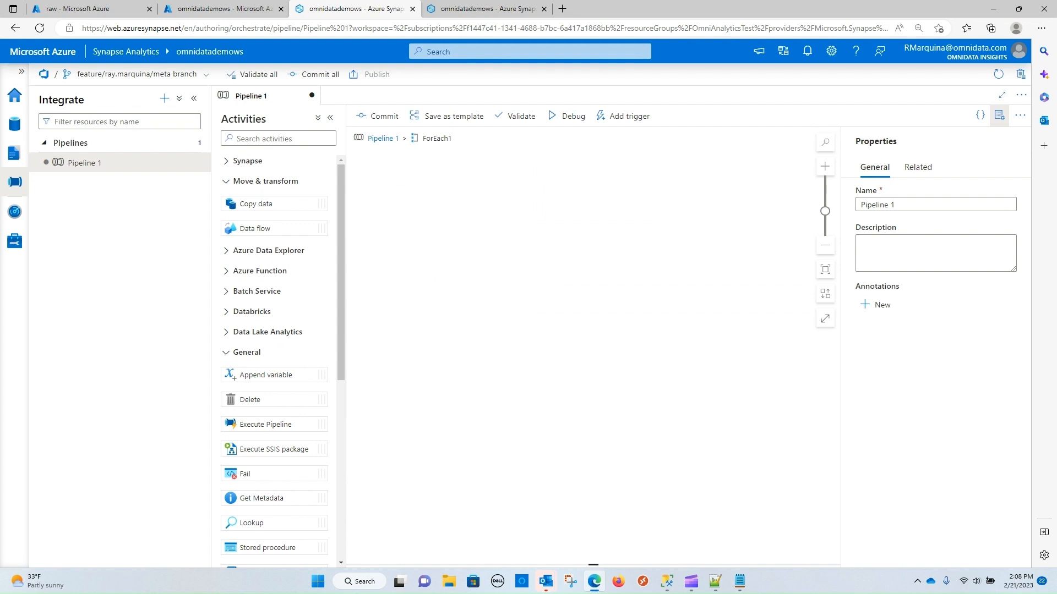
drag(259, 204, 542, 231)
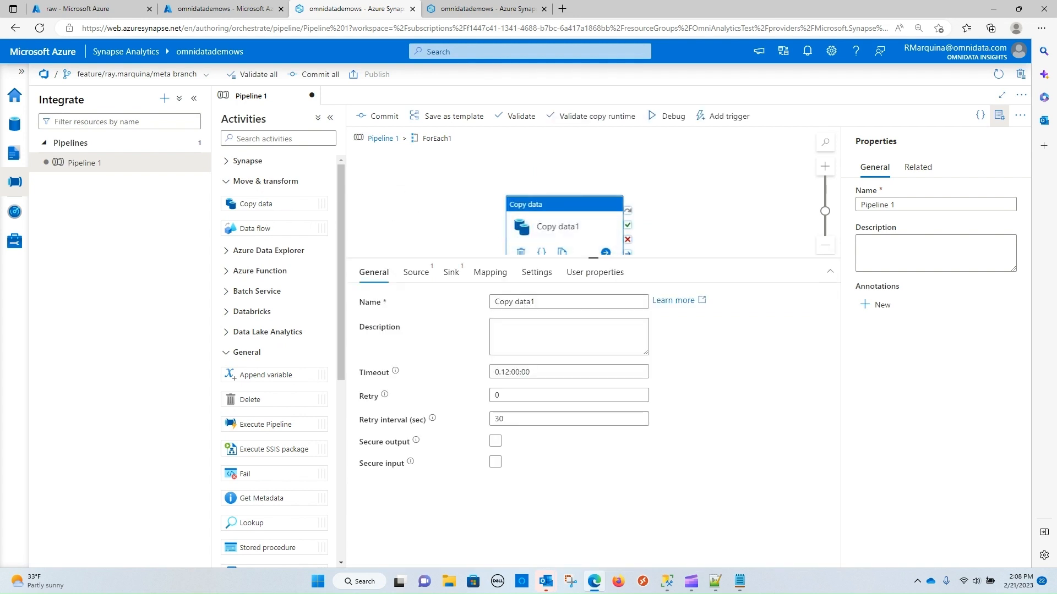
drag(593, 258, 593, 327)
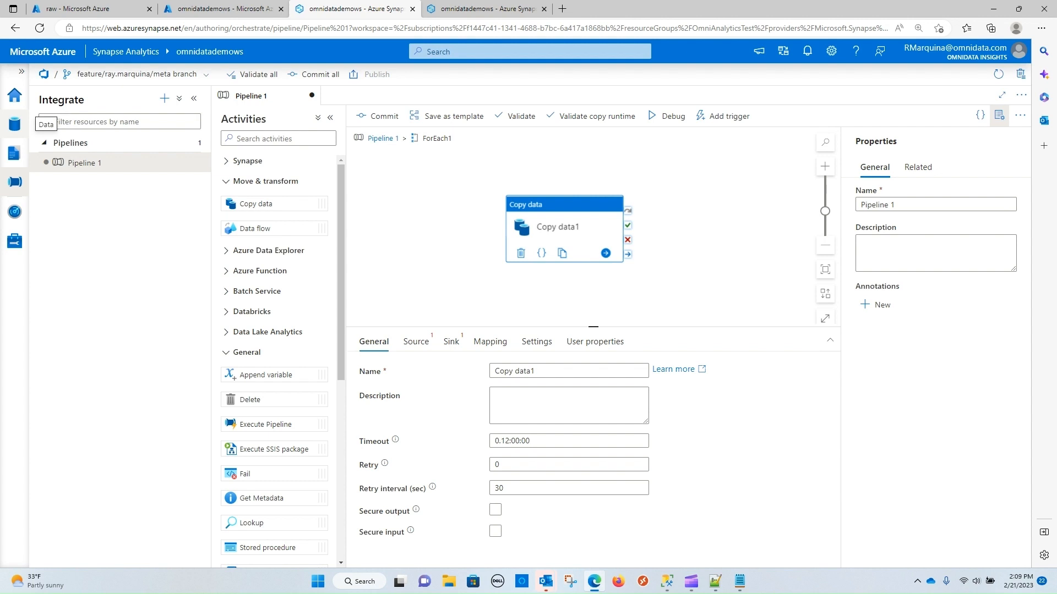
List the linked integration datasets in the Data hub beside the open pipeline
click(15, 124)
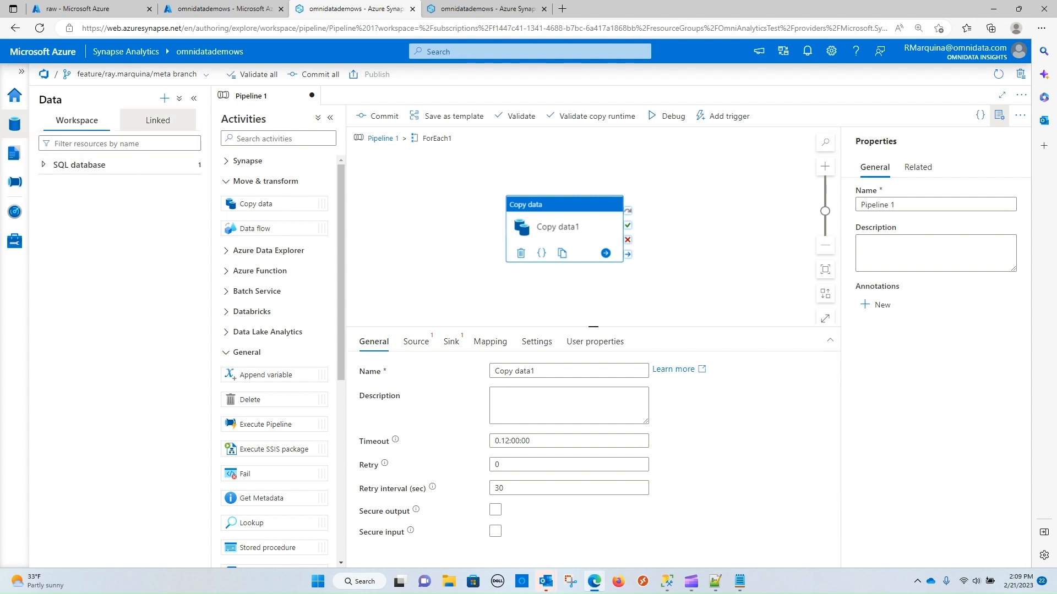
click(158, 120)
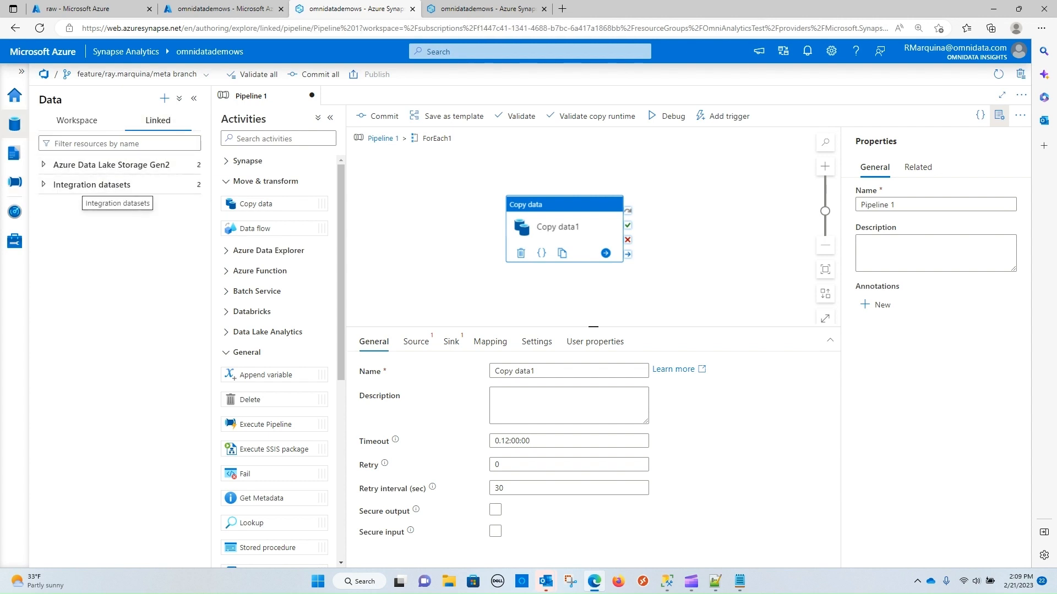
click(83, 184)
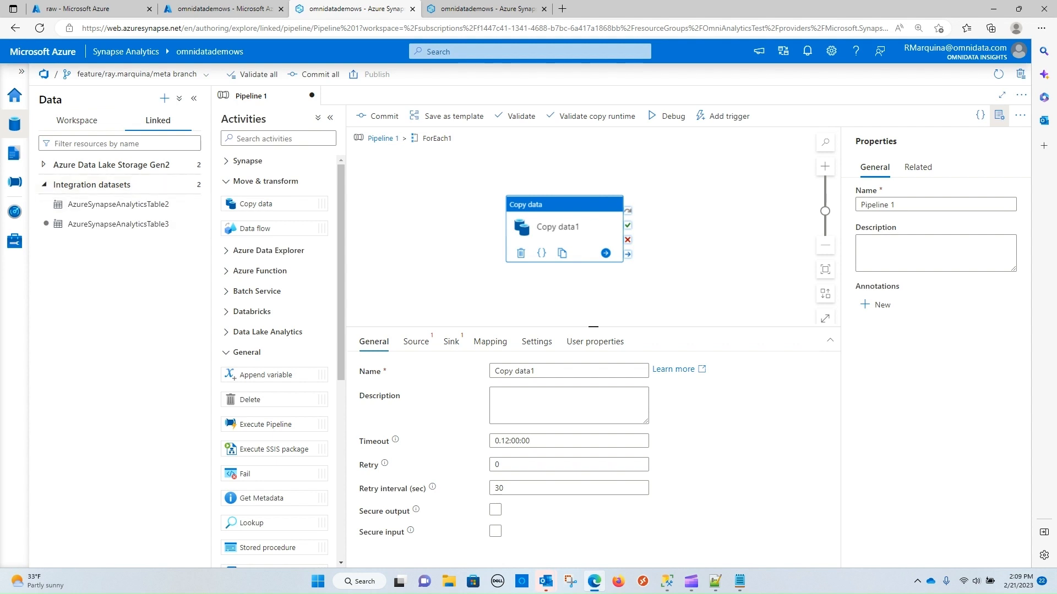
Create an Azure SQL Database source dataset for the Copy data activity with linked service AzureSqlDatabase1 and no table name
drag(564, 229, 544, 211)
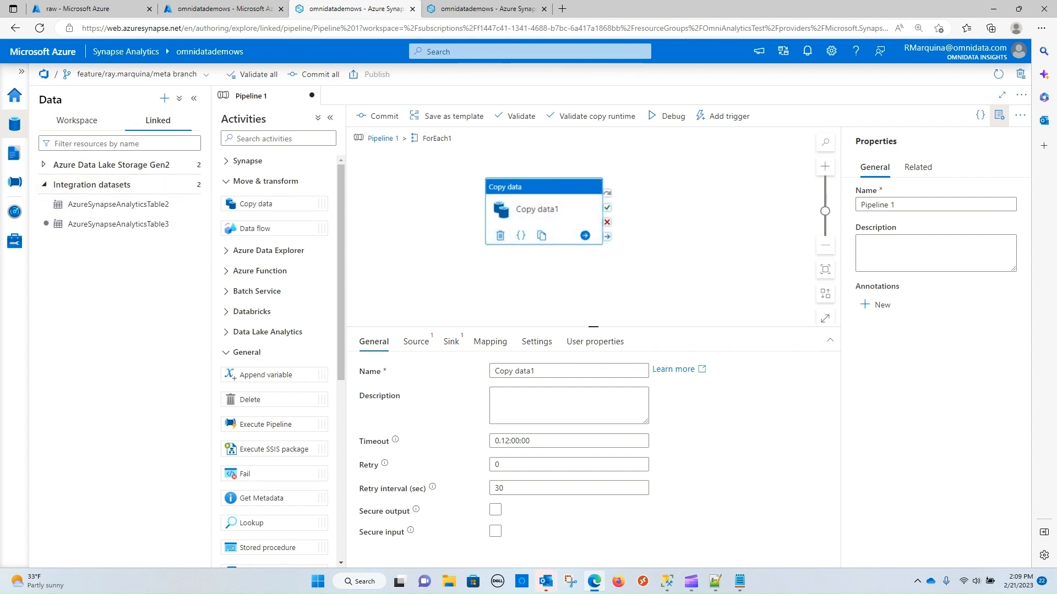
click(551, 275)
click(545, 213)
click(416, 341)
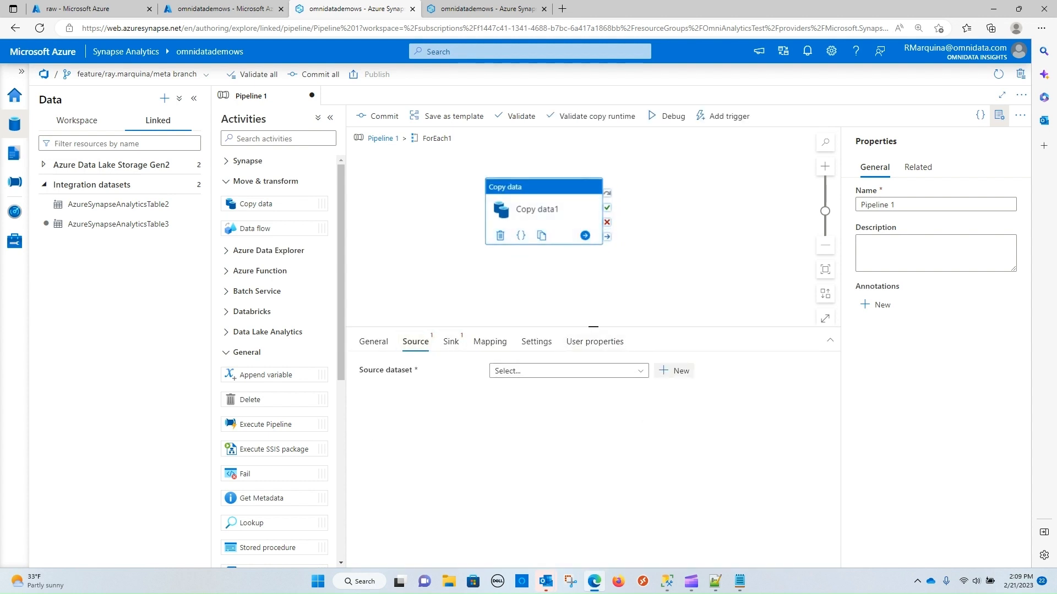
click(674, 371)
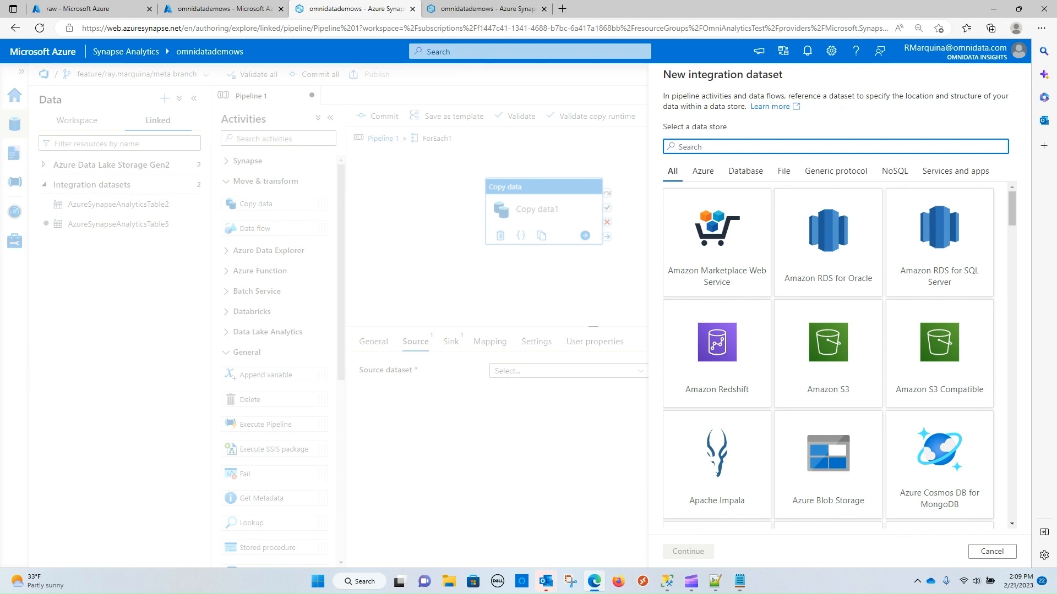
text(sql)
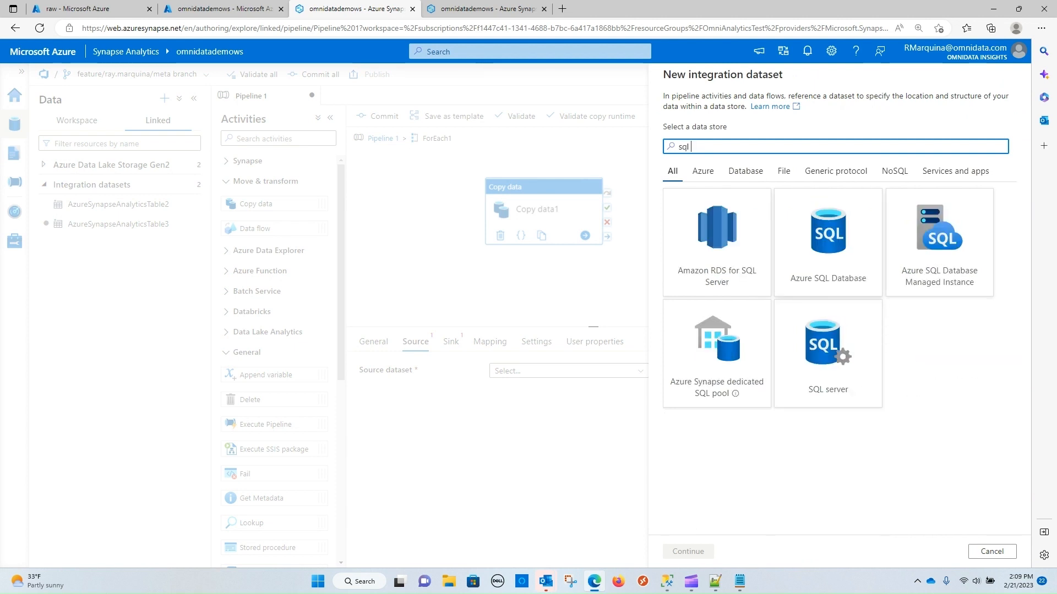
click(828, 242)
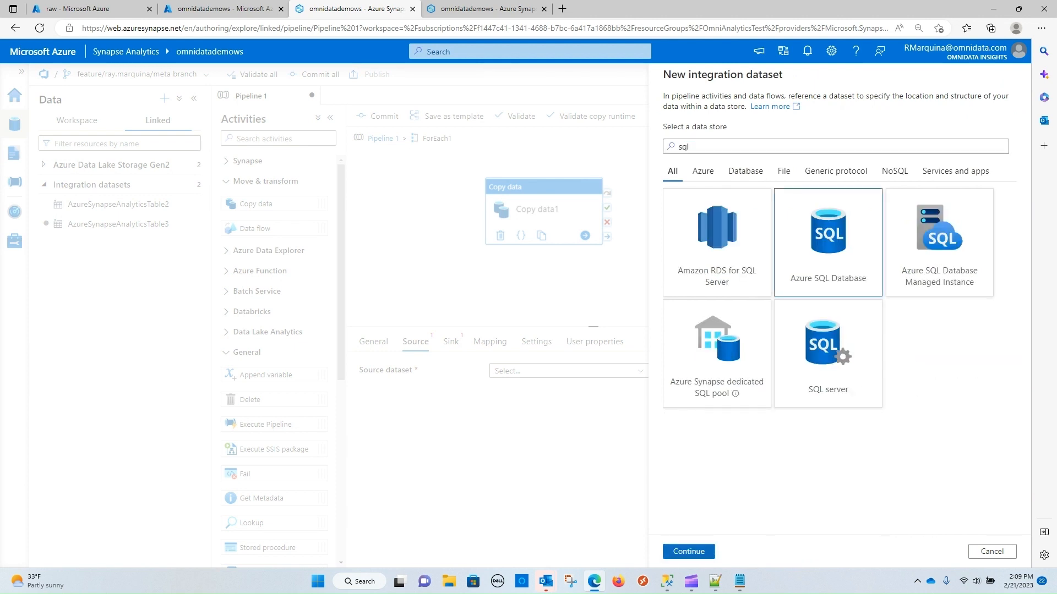
click(688, 552)
click(820, 148)
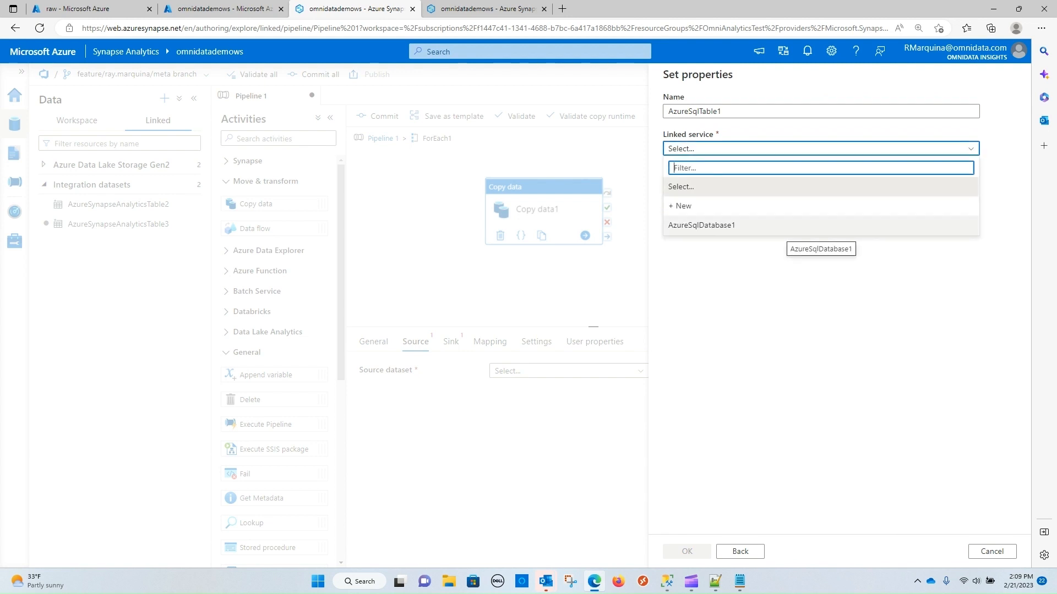
click(820, 226)
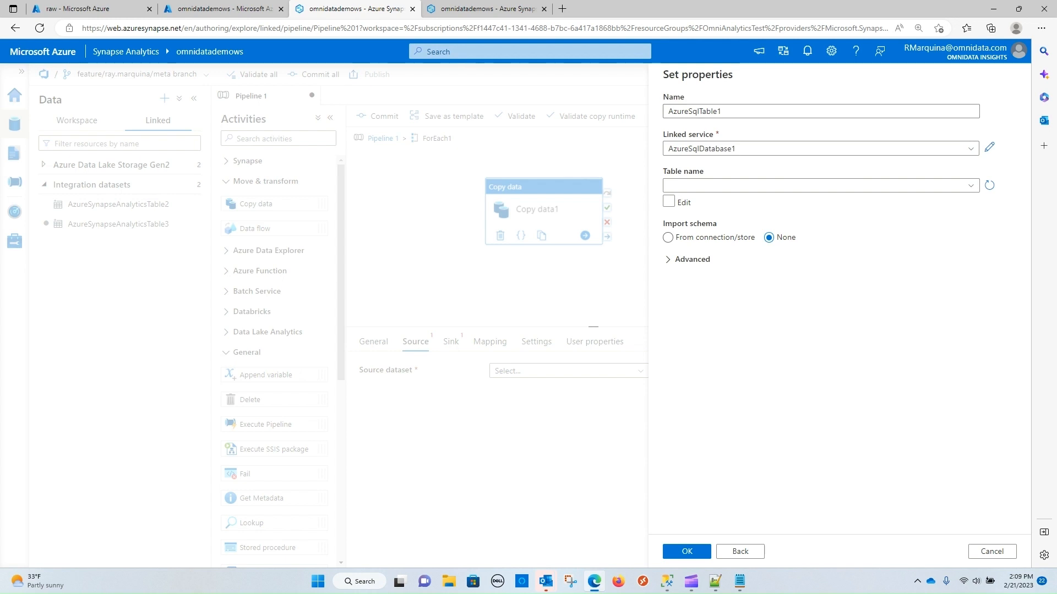
click(686, 552)
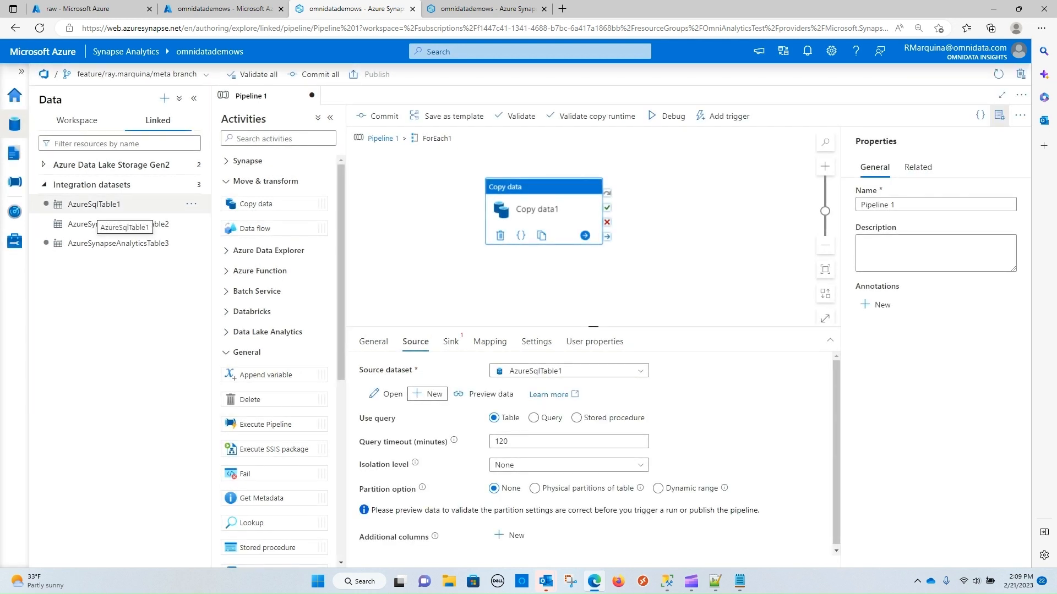
Add two string parameters, schemaName and tableName, to the AzureSqlTable1 dataset
click(94, 208)
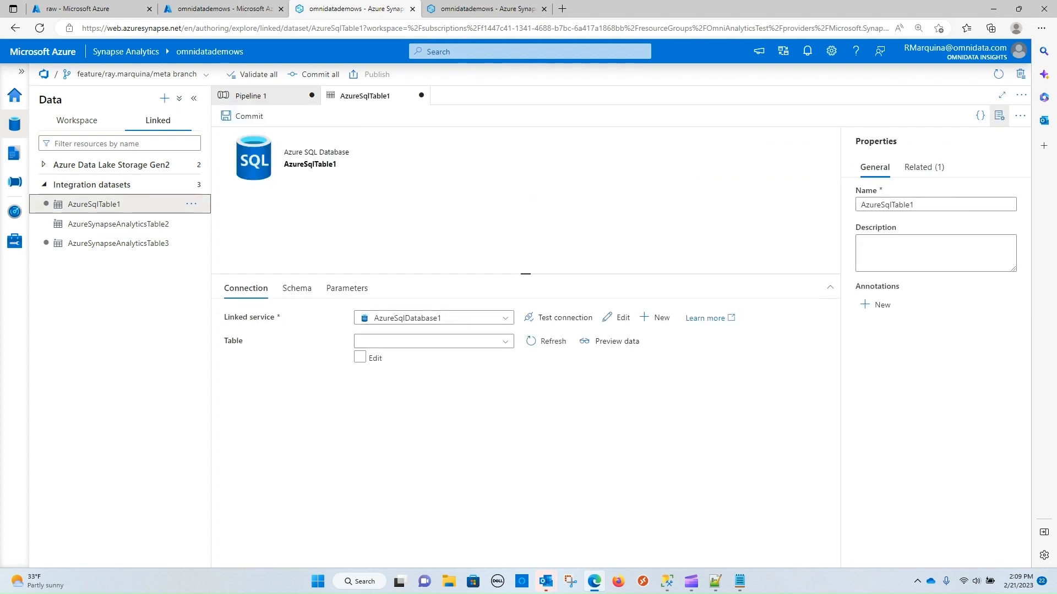
click(433, 341)
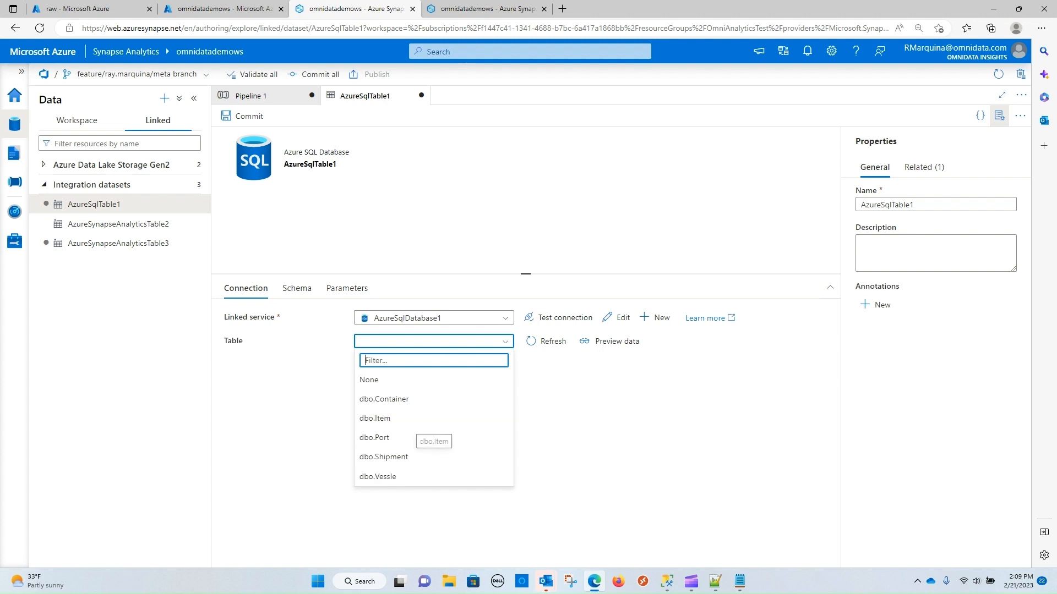
key(Escape)
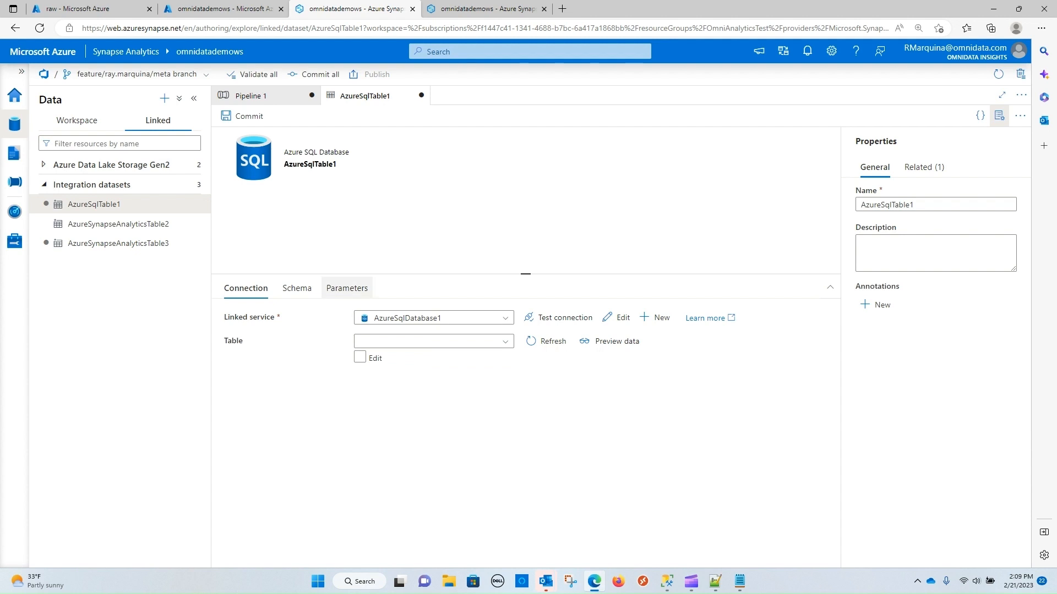
click(347, 288)
click(245, 321)
click(244, 321)
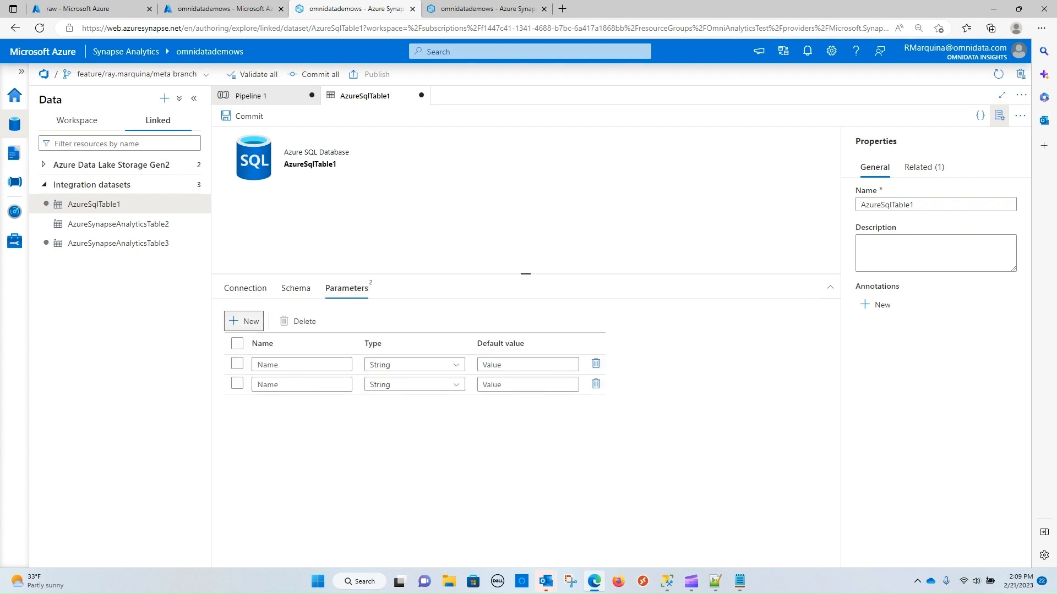
click(302, 364)
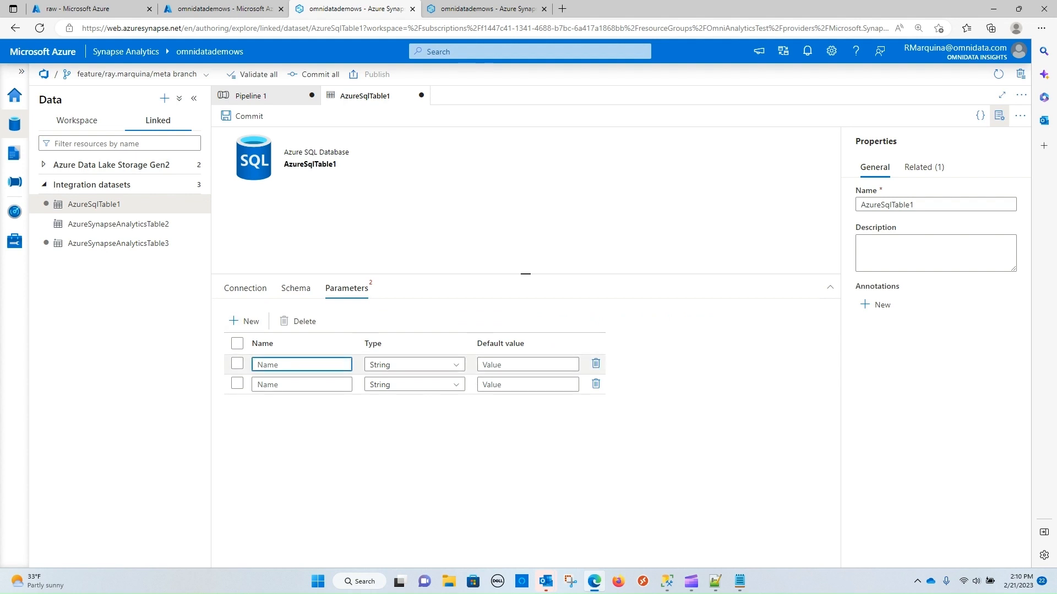
text(schema)
text(Name)
text(tableName)
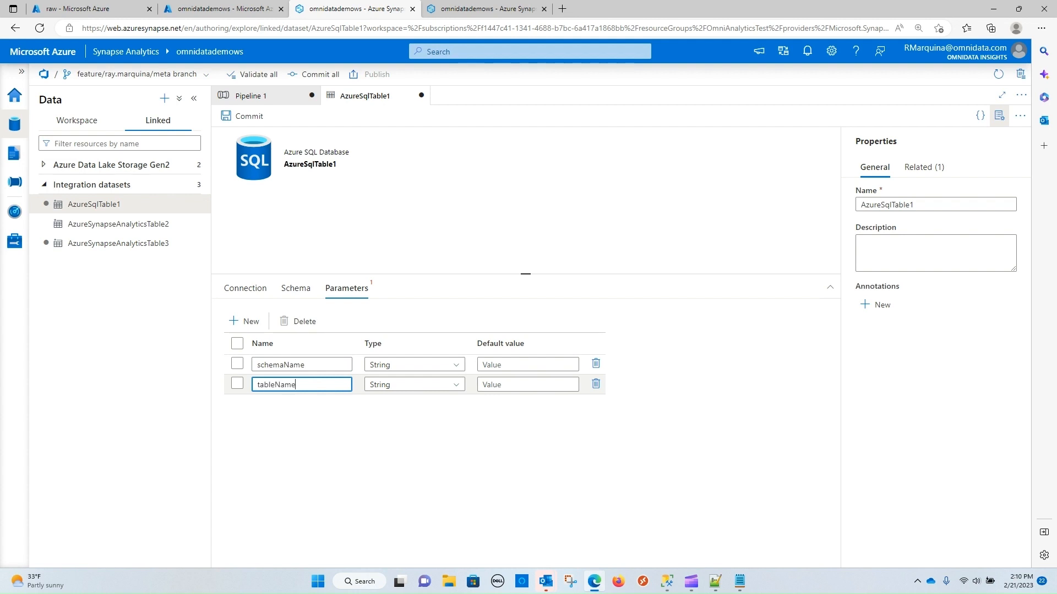
click(245, 288)
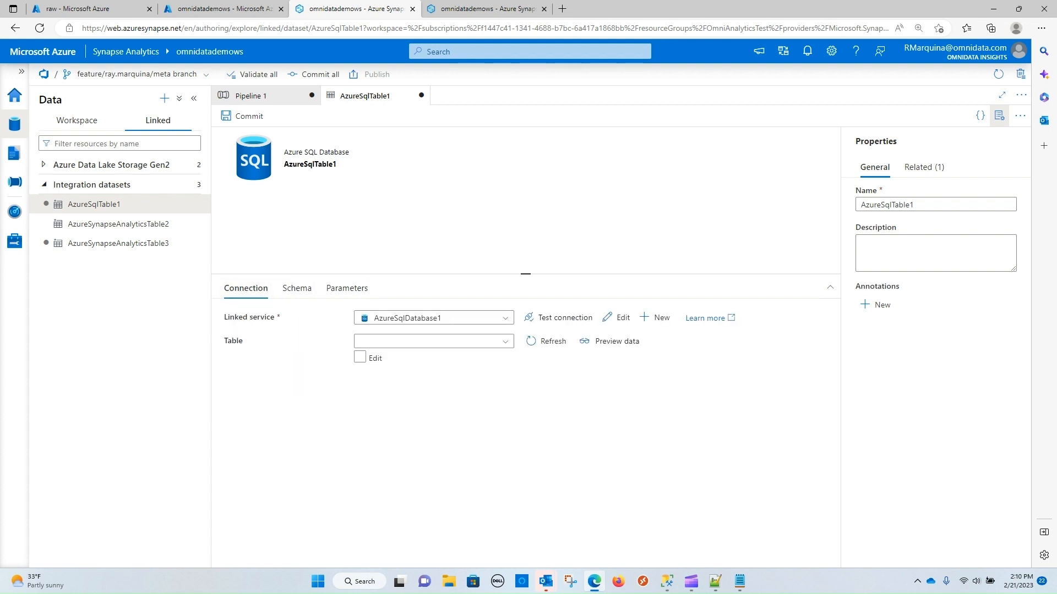
click(360, 357)
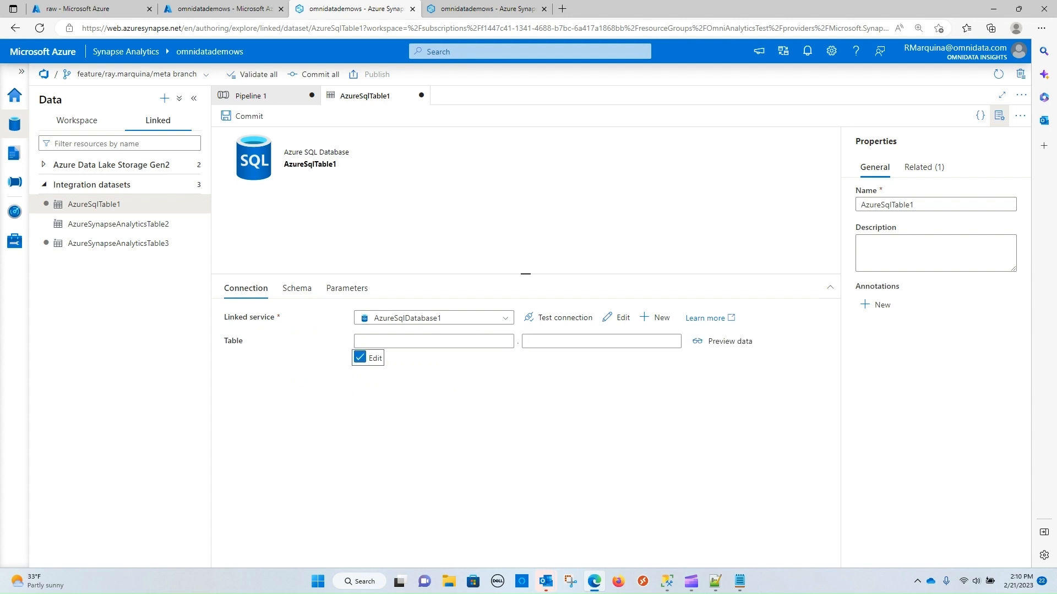
click(433, 341)
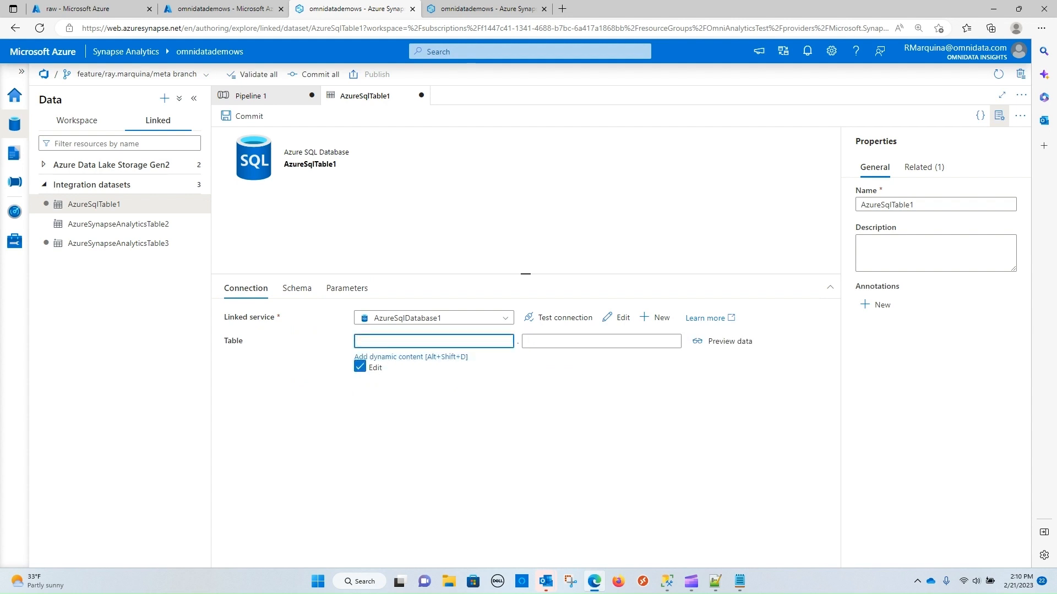
key(alt+shift+d)
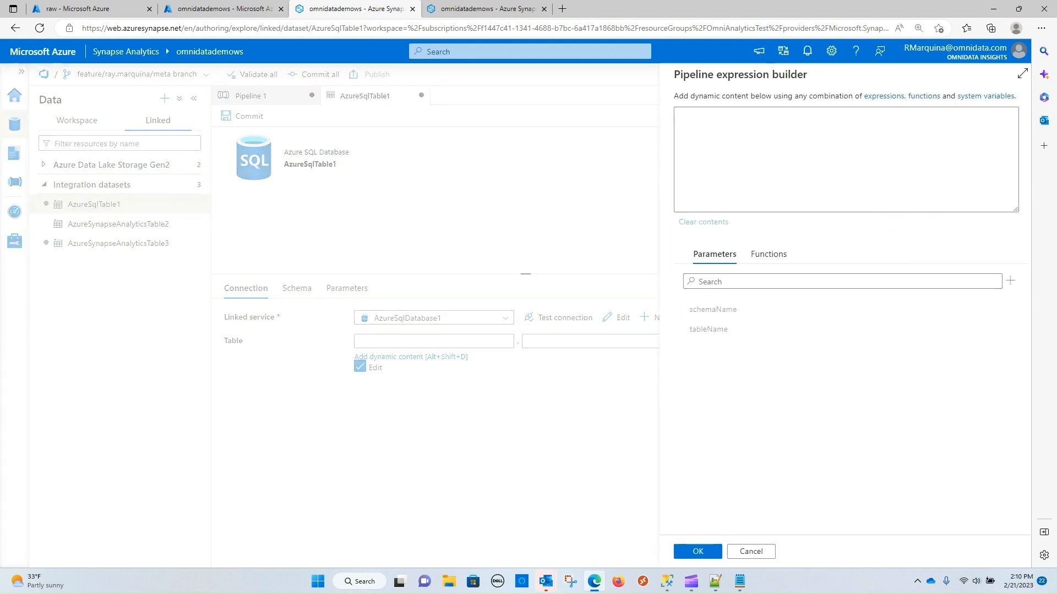
click(710, 309)
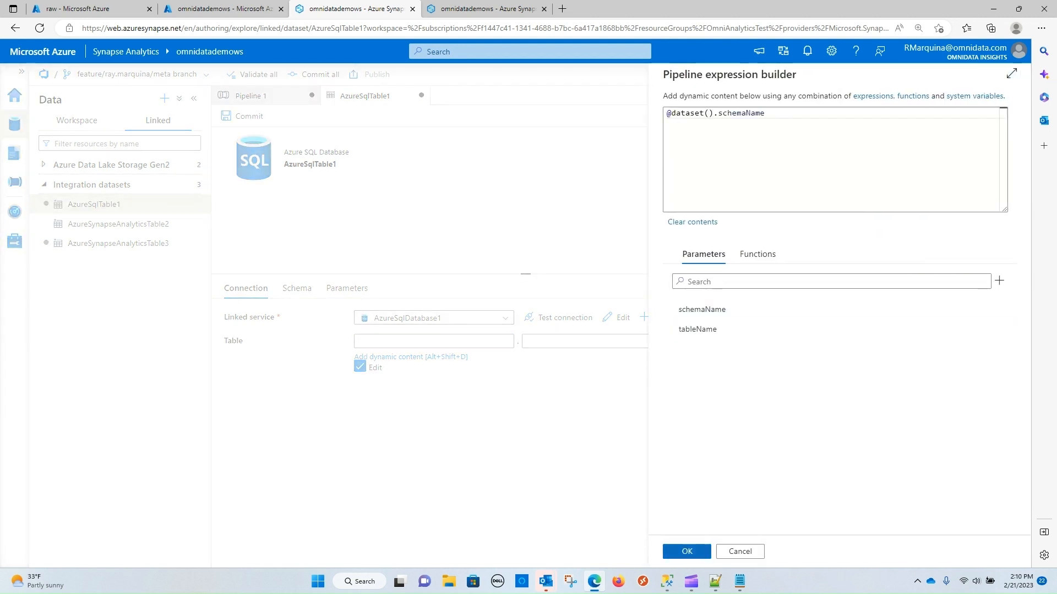
click(687, 551)
click(601, 341)
key(alt+shift+d)
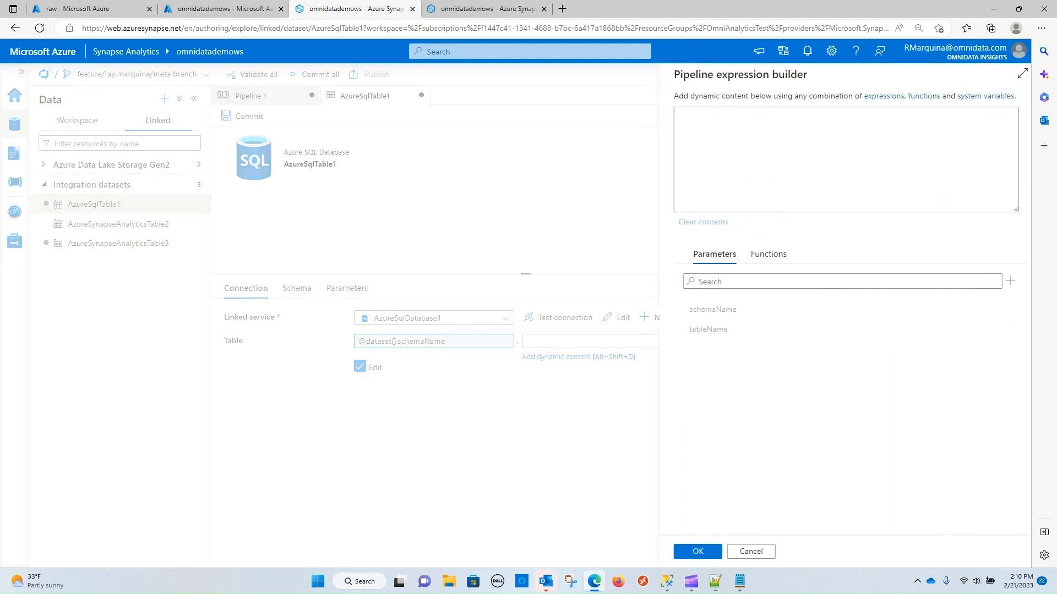
click(697, 329)
click(687, 551)
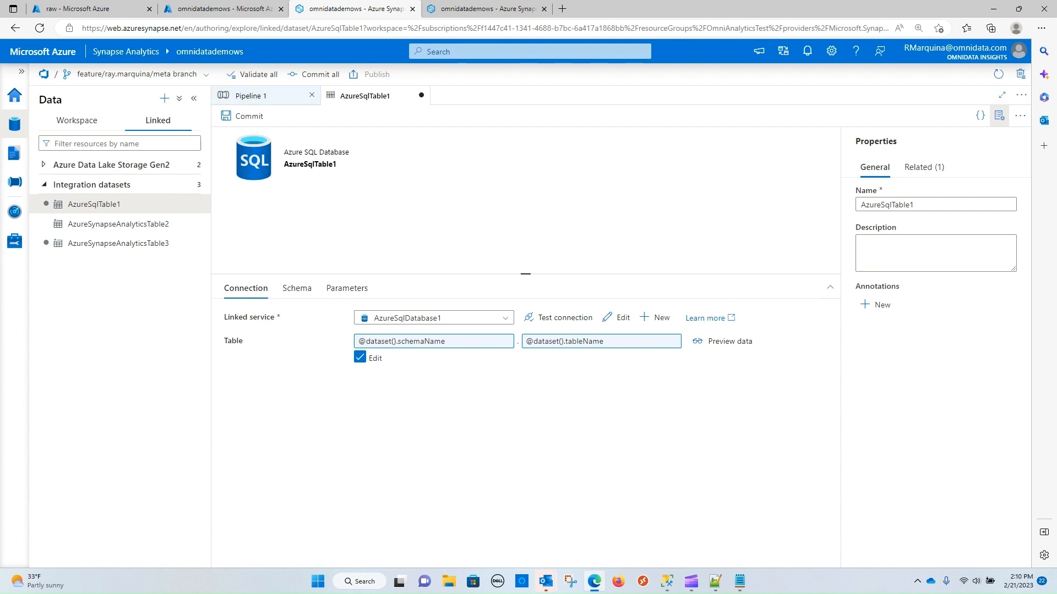
Return to Pipeline 1 and choose AzureSqlTable1 as the source dataset of the Copy data1 activity
click(251, 96)
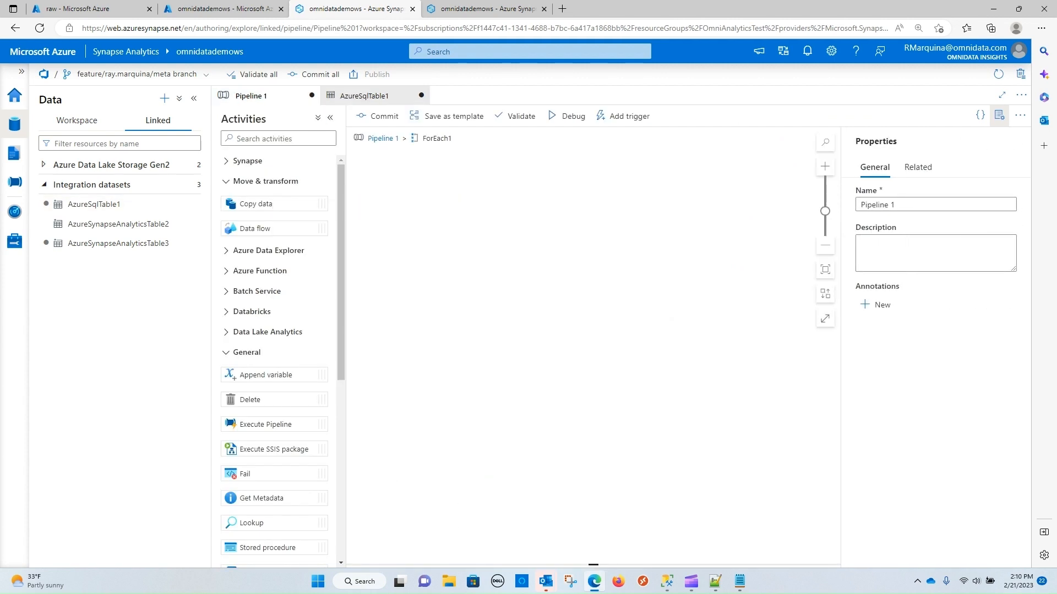
drag(509, 205, 522, 221)
click(415, 342)
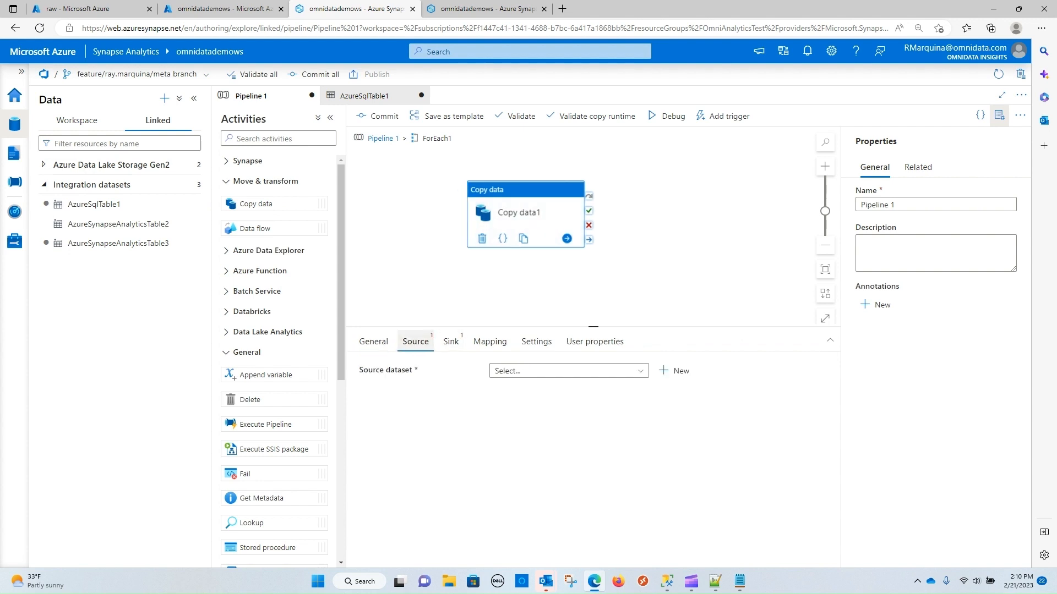
click(569, 371)
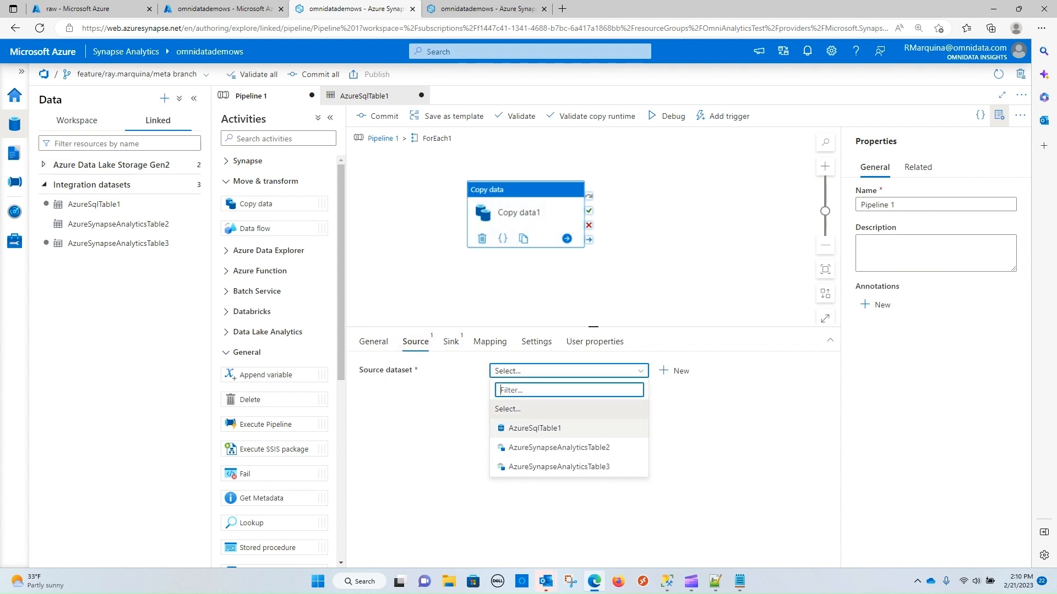
click(544, 430)
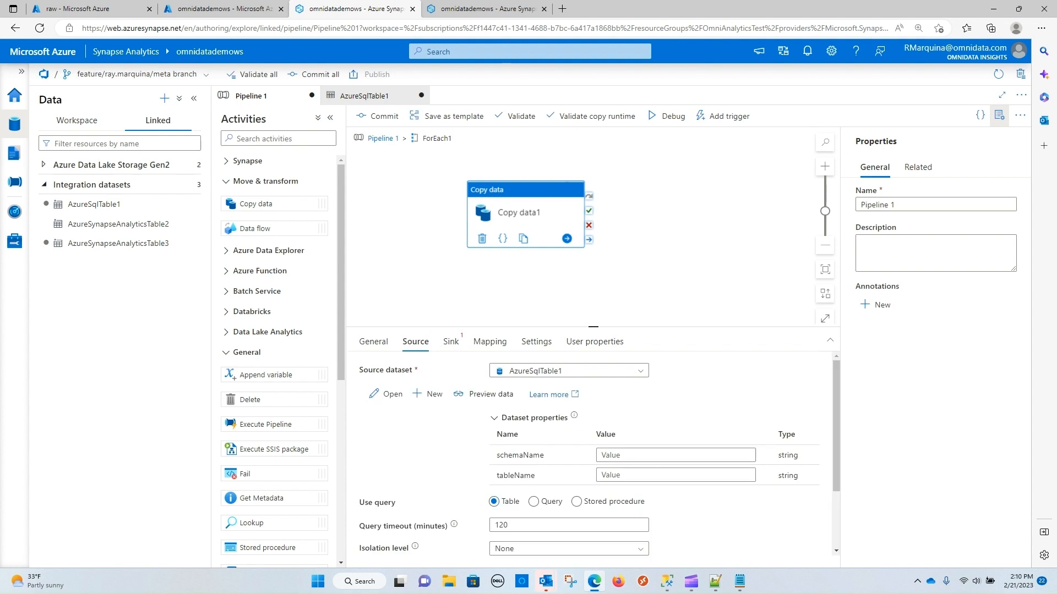
scroll(550, 440, down, 1)
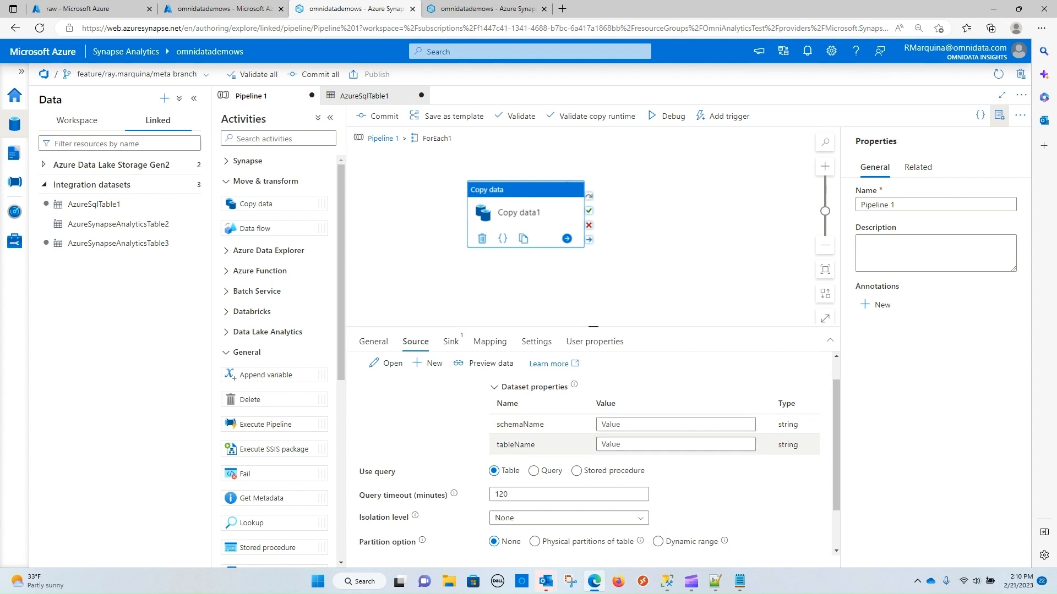
click(676, 425)
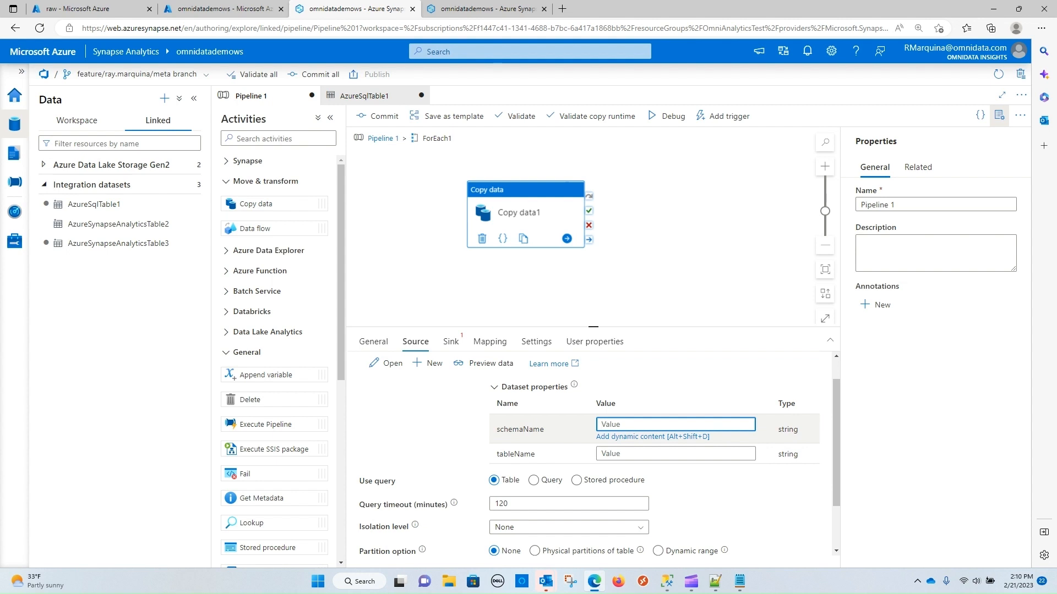
key(alt+shift+d)
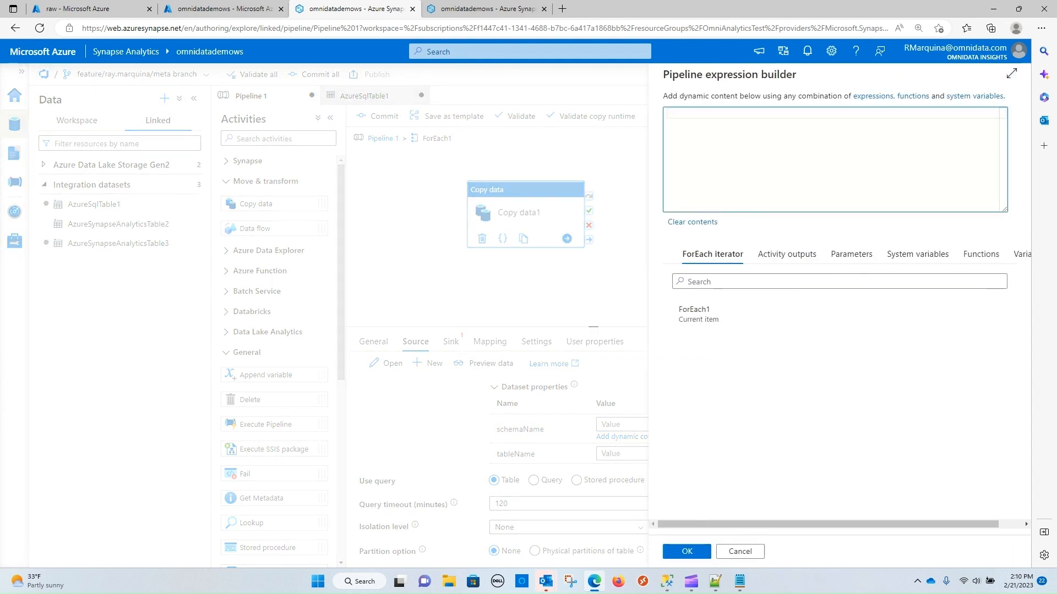
click(698, 314)
text(.schem)
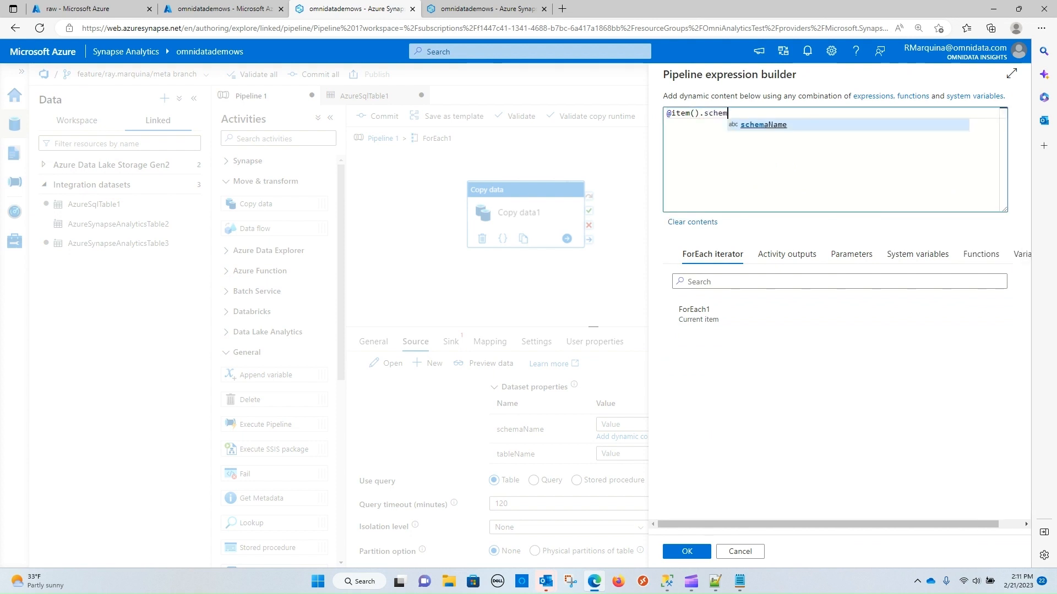
click(763, 125)
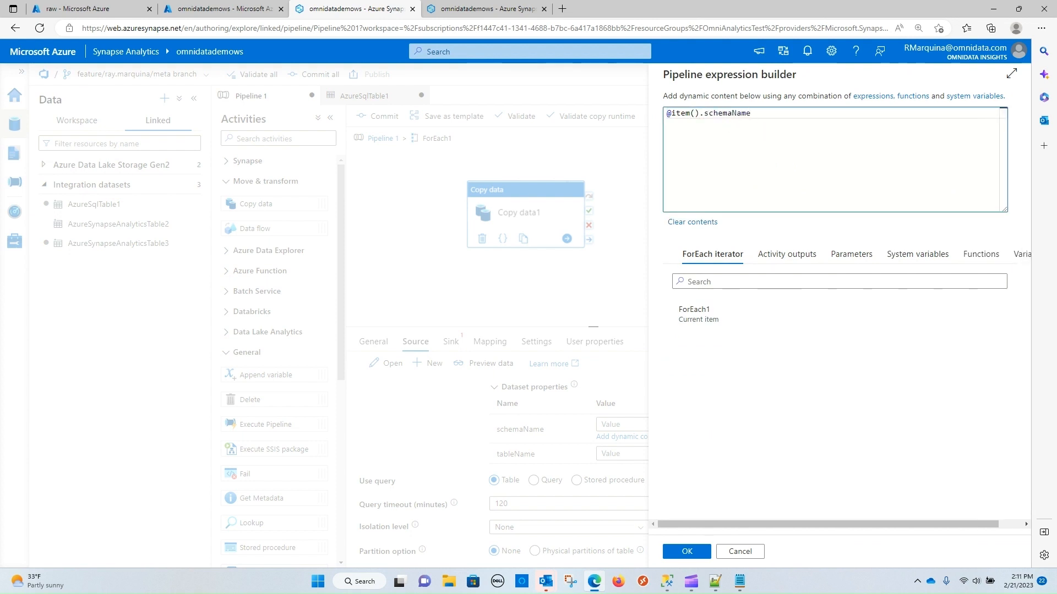
click(687, 551)
click(676, 444)
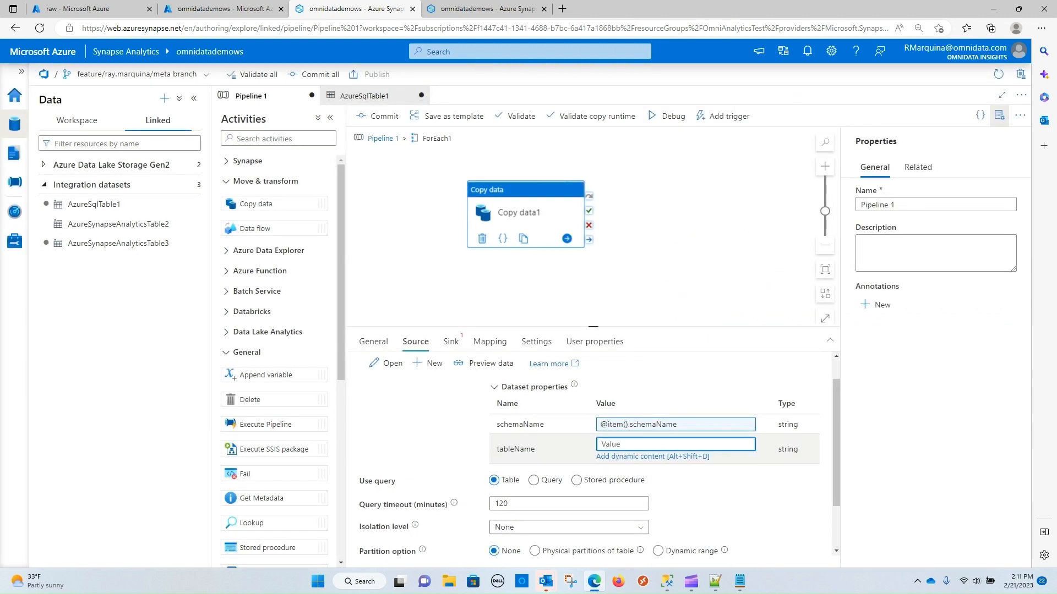
key(alt+shift+d)
click(695, 314)
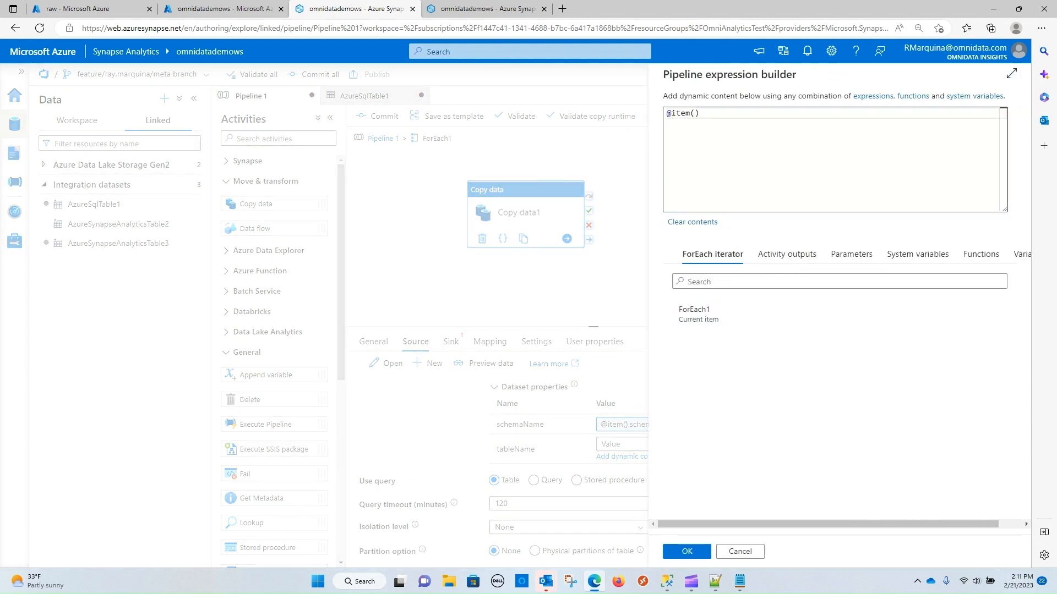
text(.tanb)
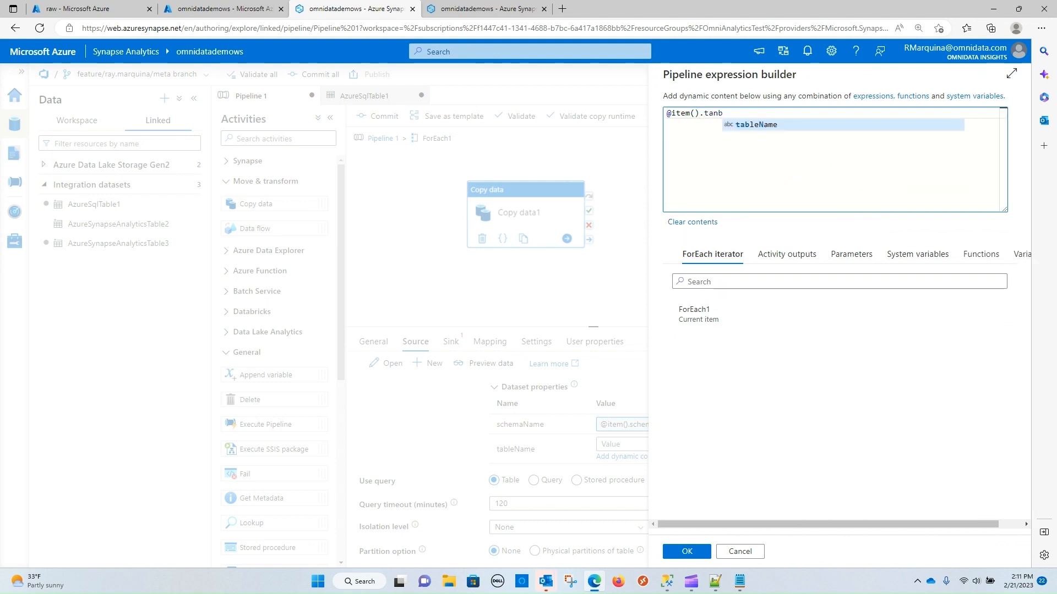
key(Return)
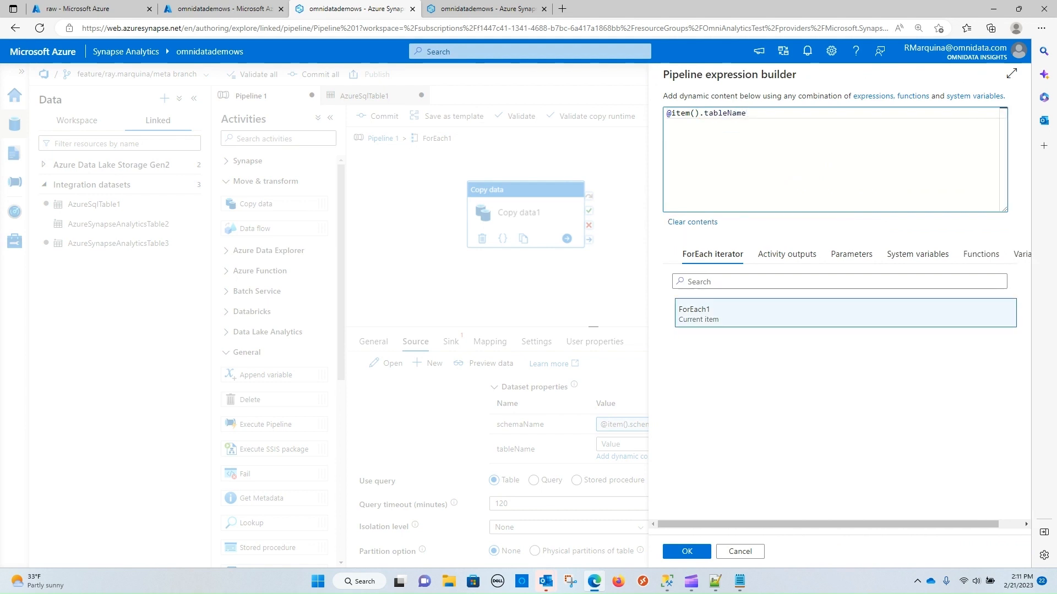
click(687, 551)
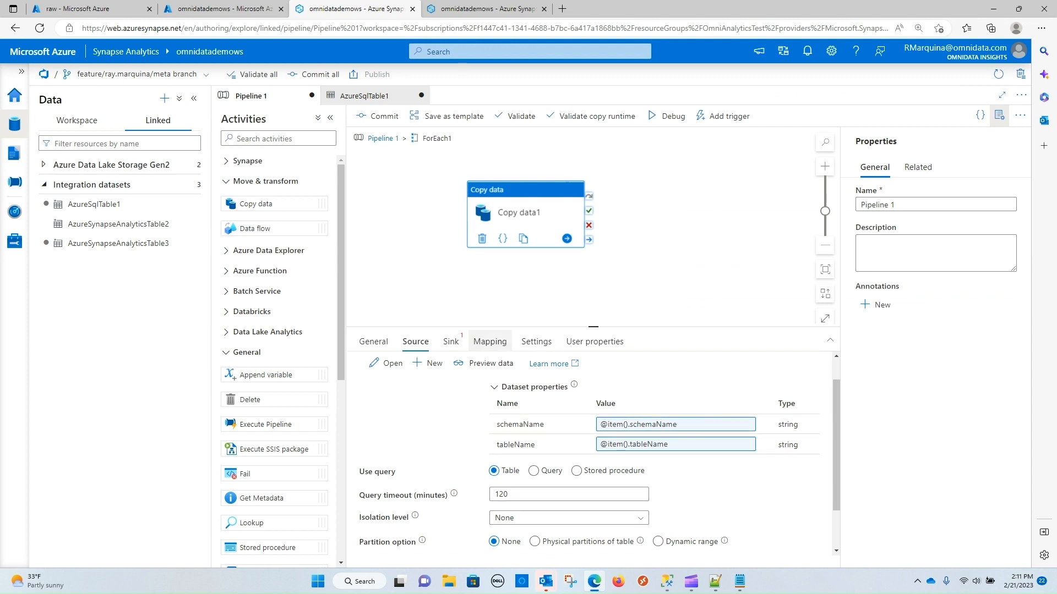
Start a new sink dataset for Copy data1 using Azure Data Lake Storage Gen2 and the Parquet format
click(450, 341)
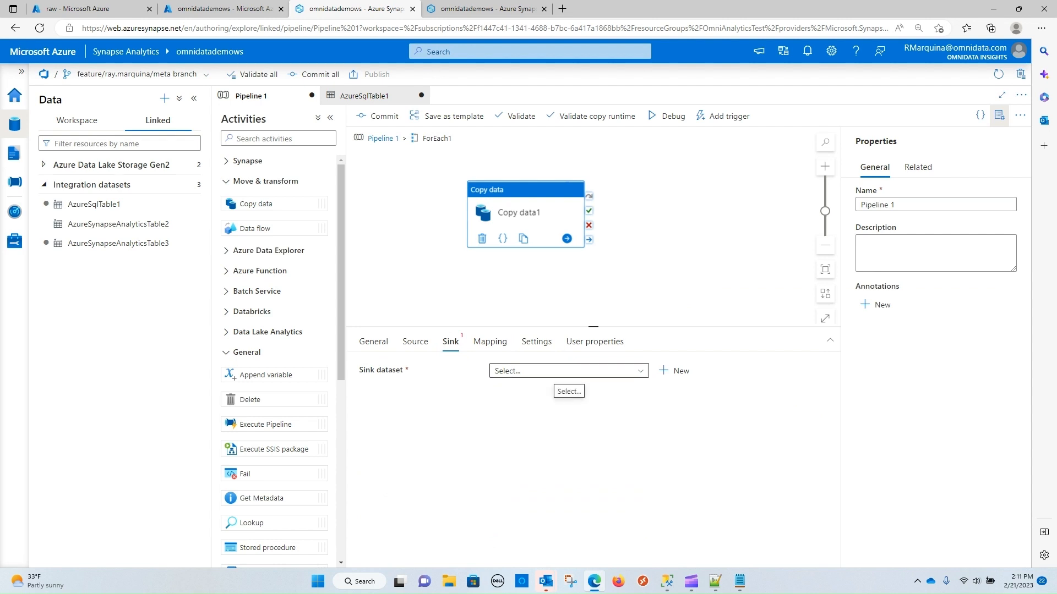
click(674, 371)
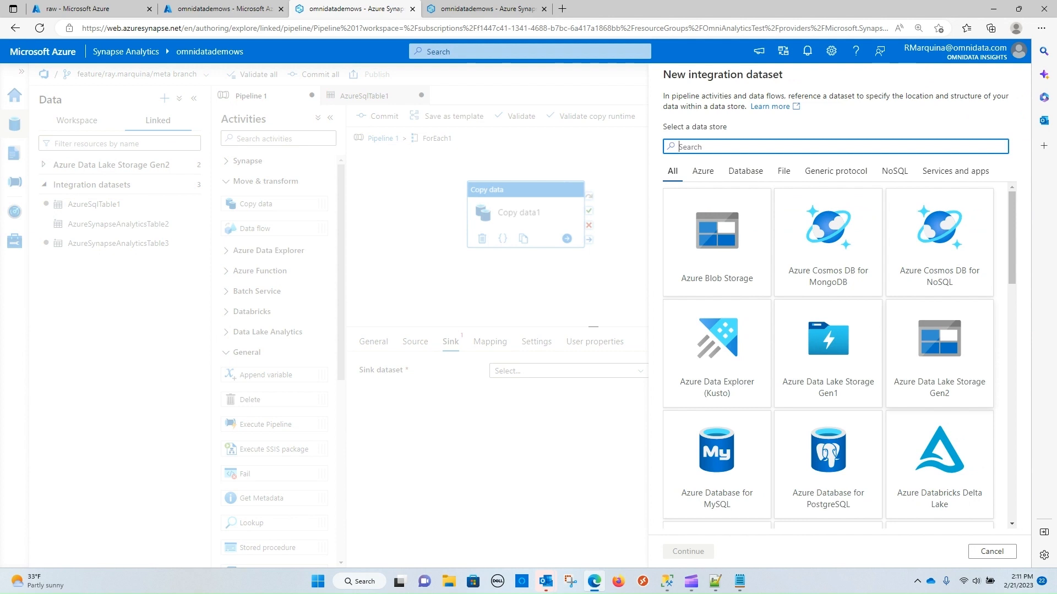
click(939, 354)
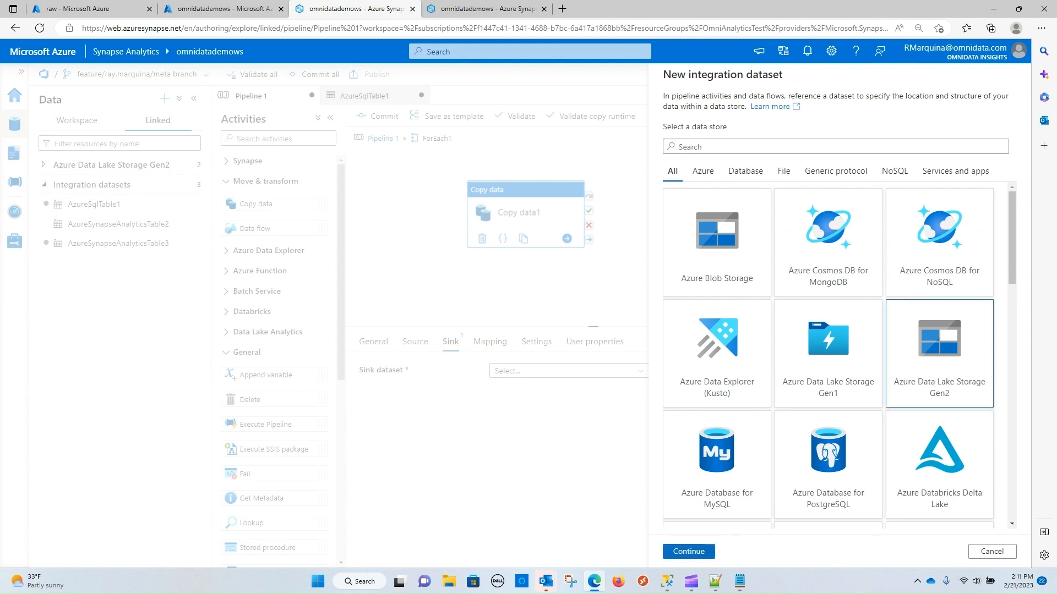
click(688, 551)
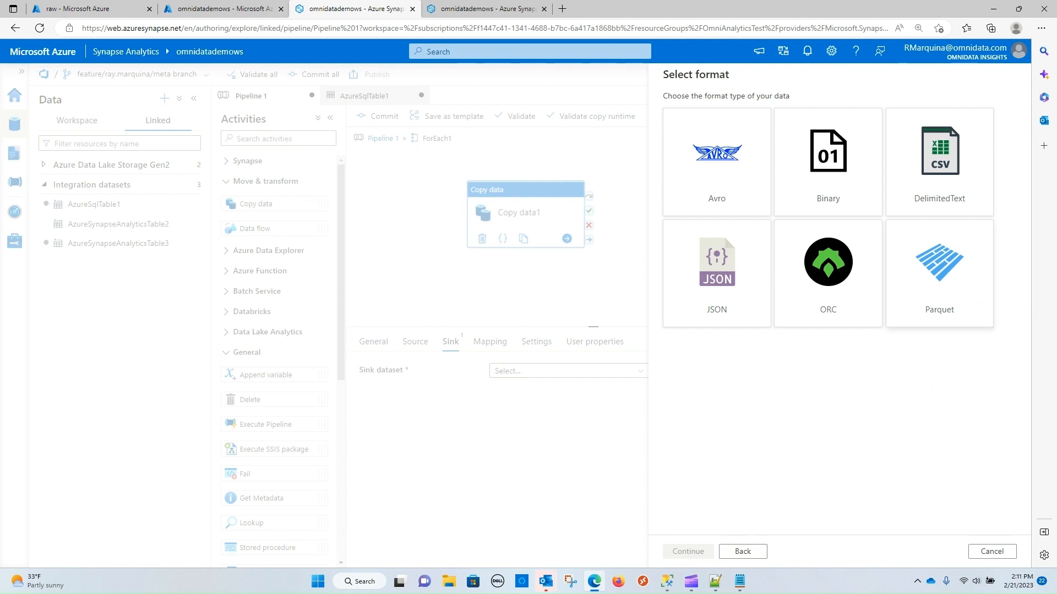
click(939, 273)
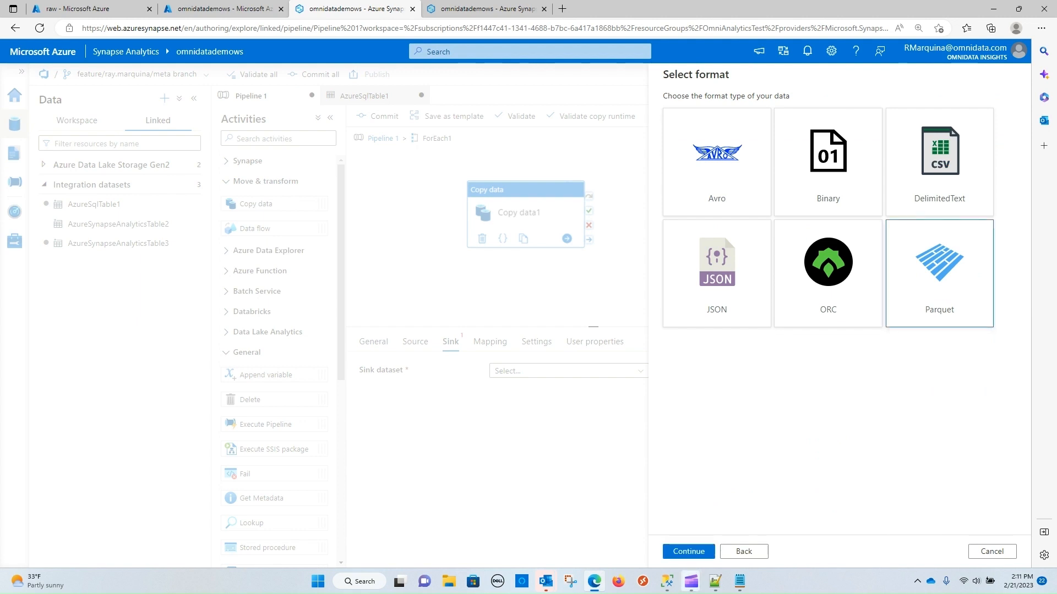
click(689, 551)
Create the Parquet1 sink dataset with linked service AzureDataLakeStorage1 and the folder path raw/AzureDB
click(820, 149)
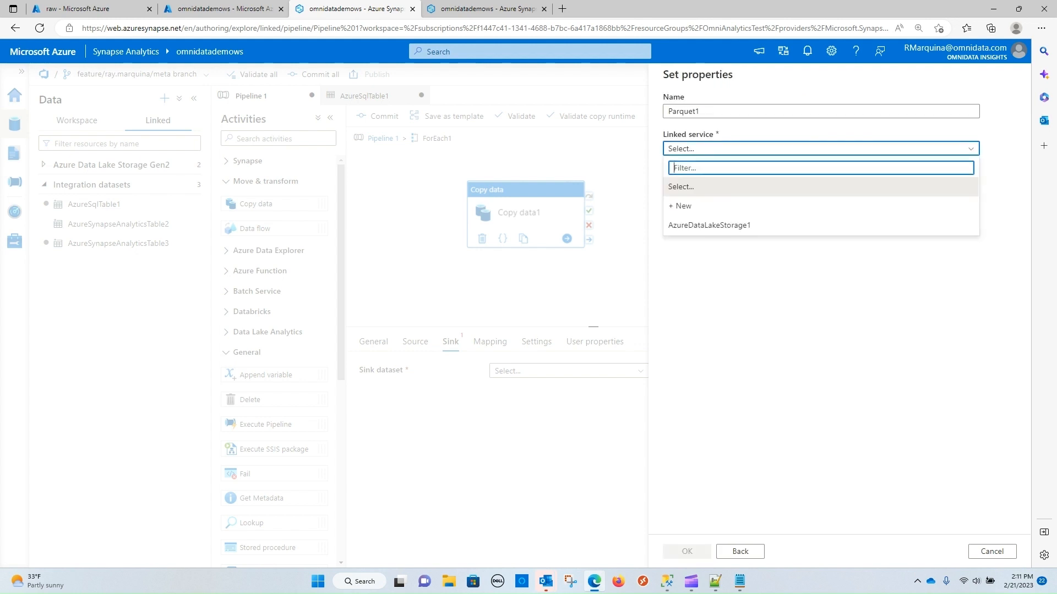
click(820, 225)
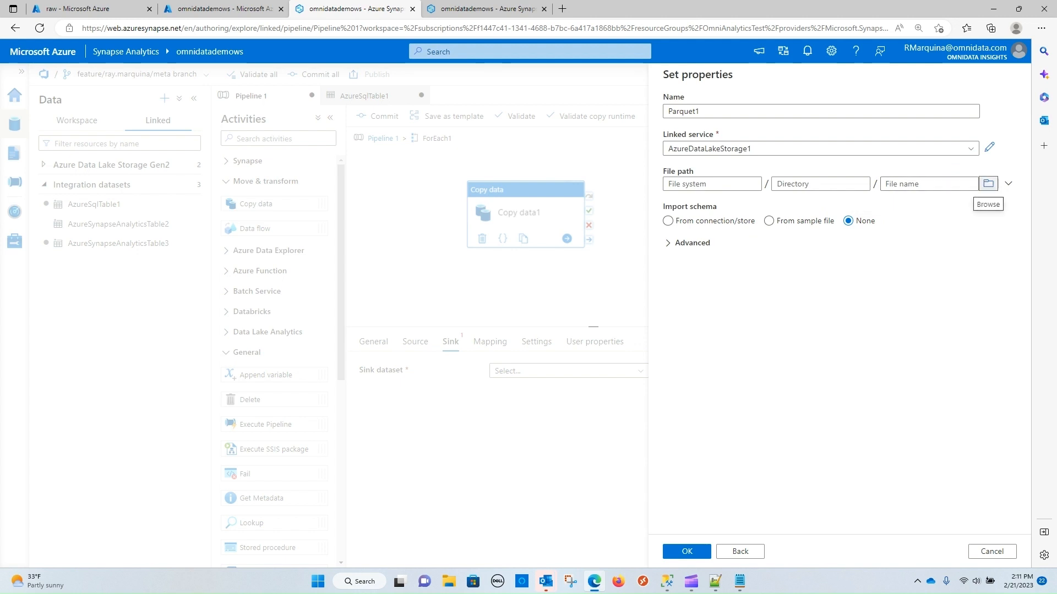
click(989, 183)
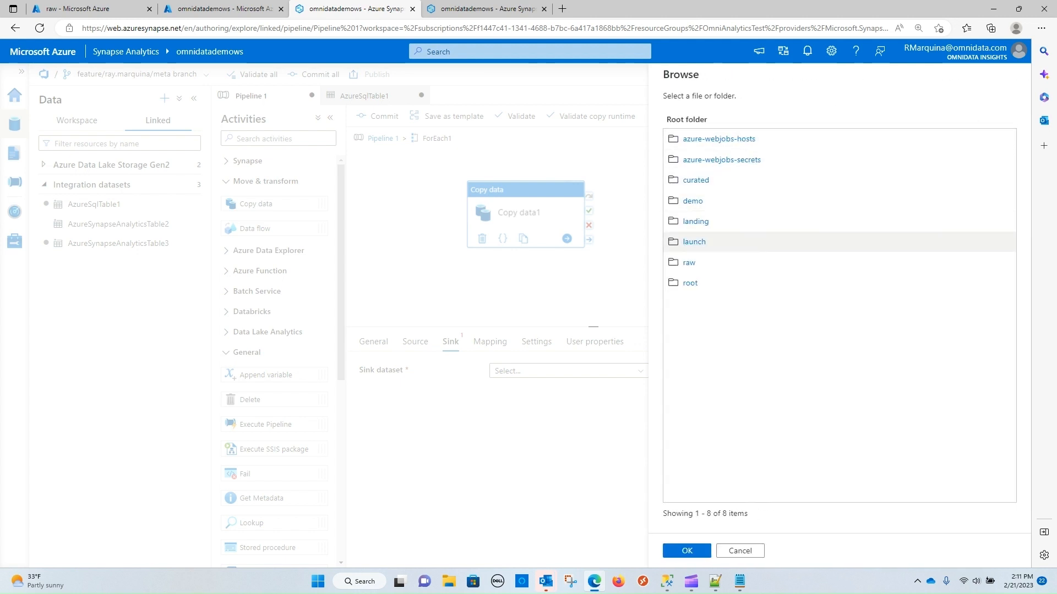
click(689, 263)
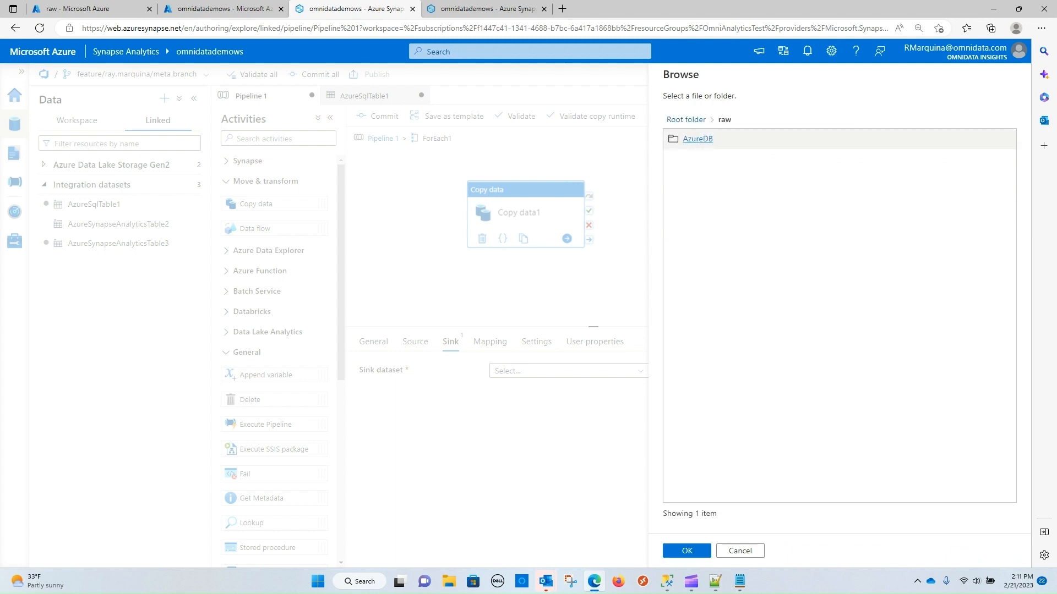
click(697, 139)
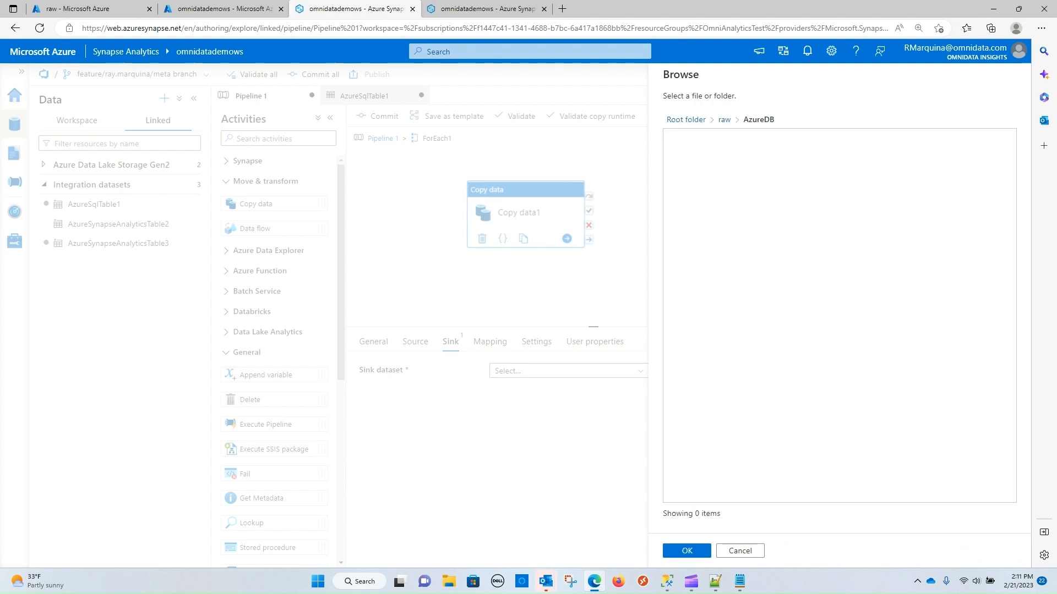
click(687, 550)
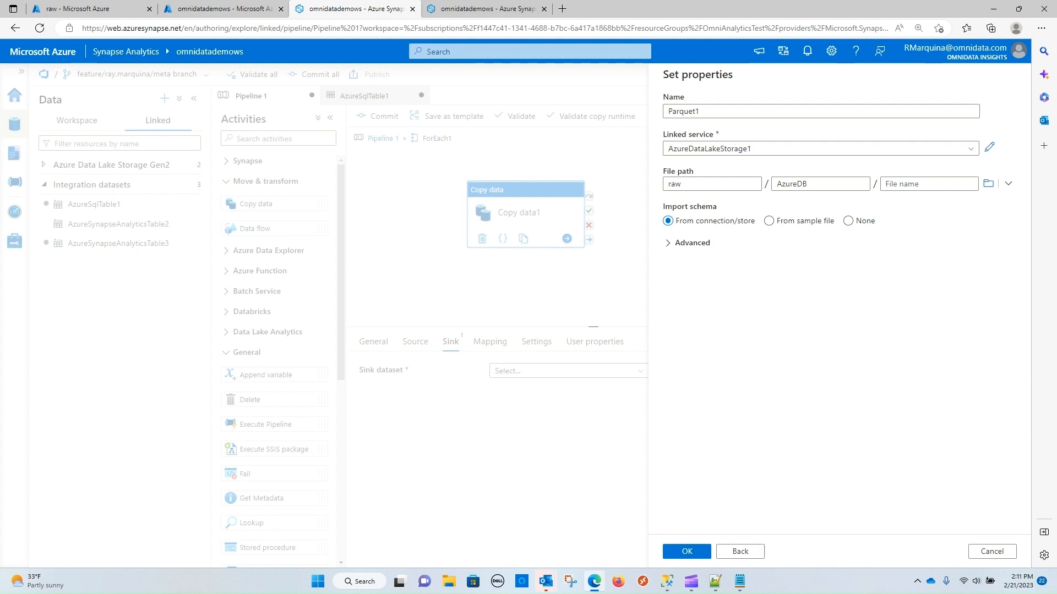
click(687, 552)
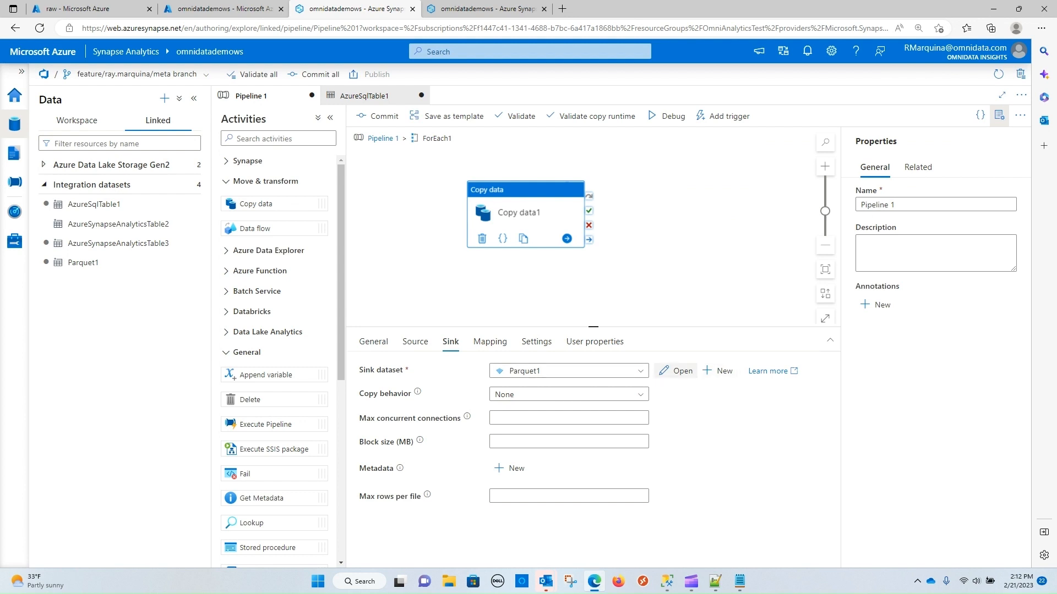
Open the Parquet1 dataset and add a String parameter named fileName
click(677, 370)
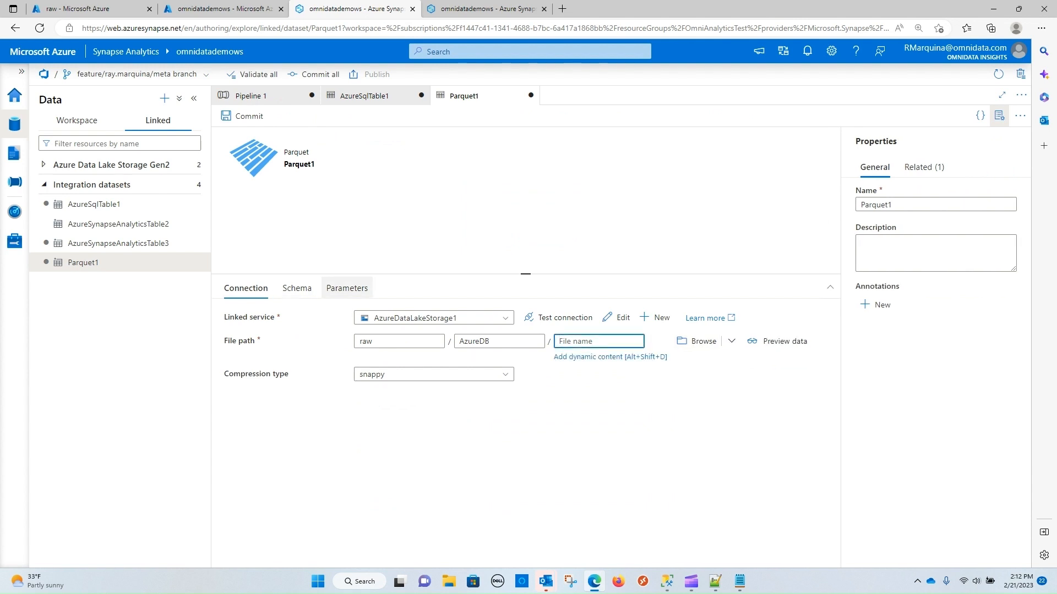
click(346, 288)
click(244, 321)
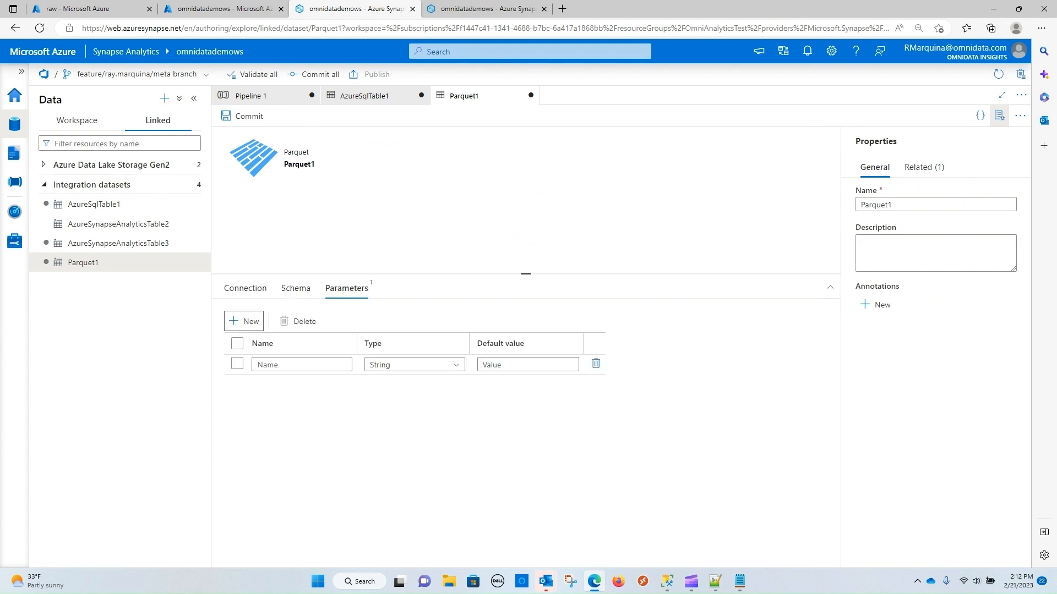
text(file)
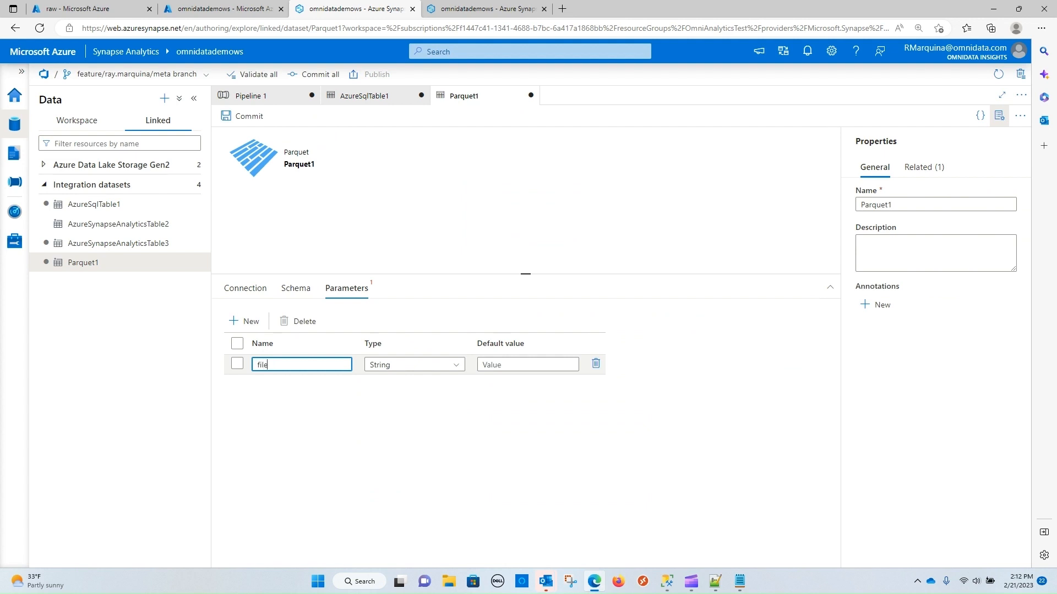
text(Name)
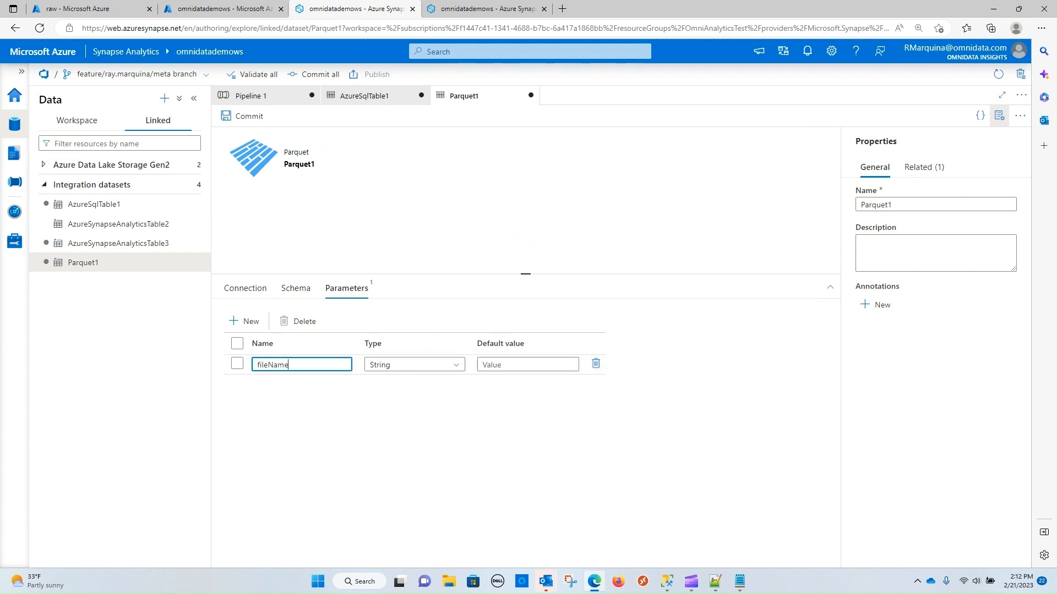
click(245, 289)
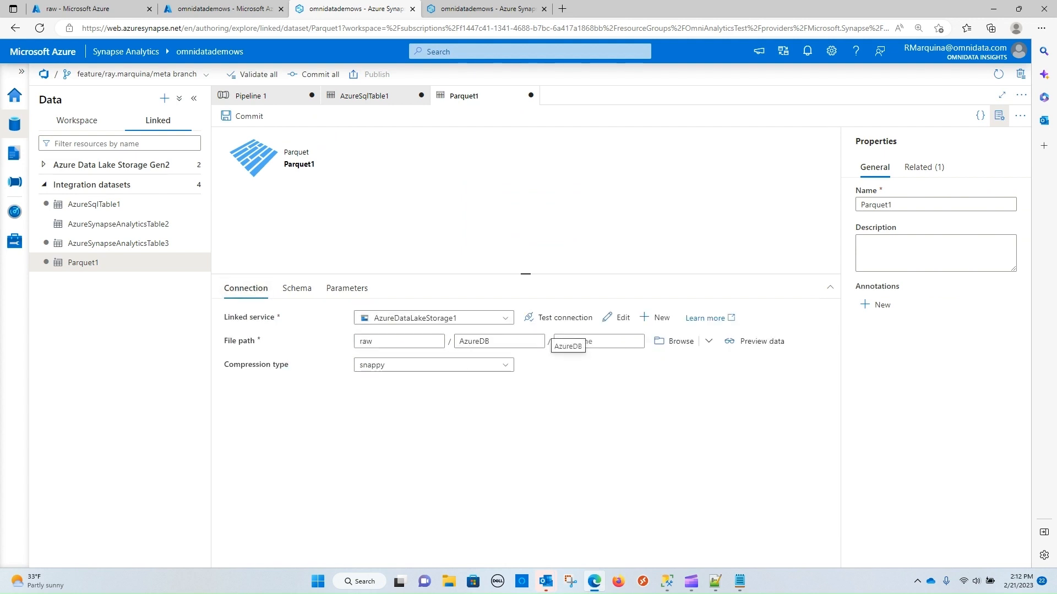
click(589, 341)
click(610, 357)
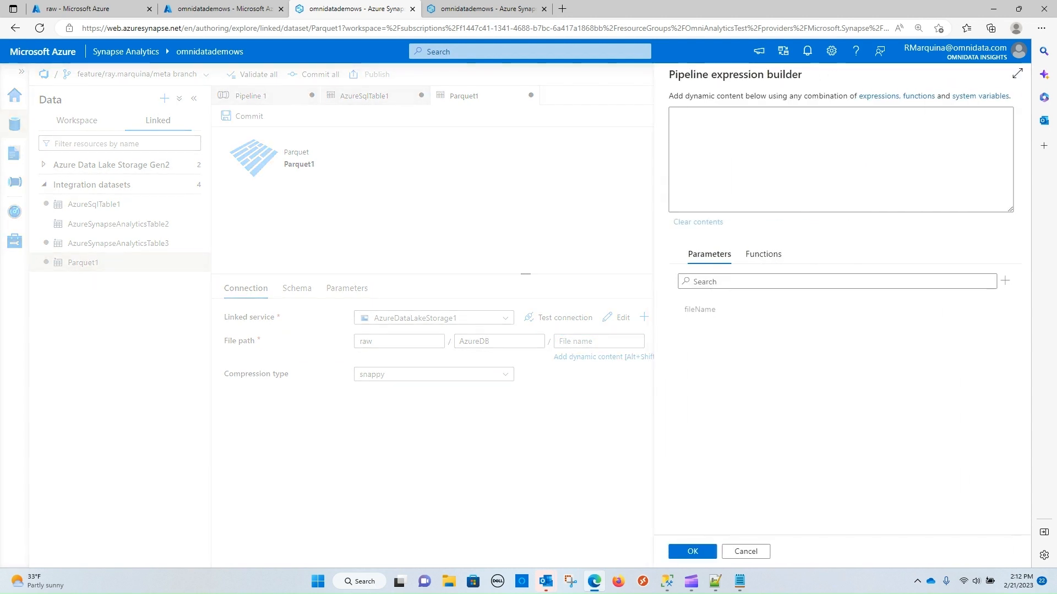
click(694, 310)
click(687, 551)
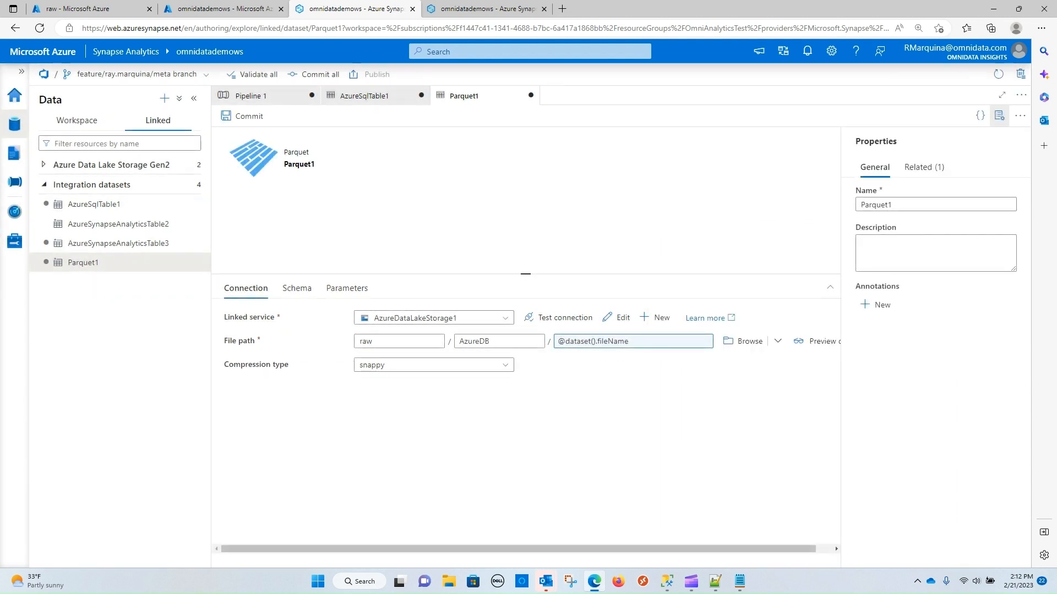
click(251, 96)
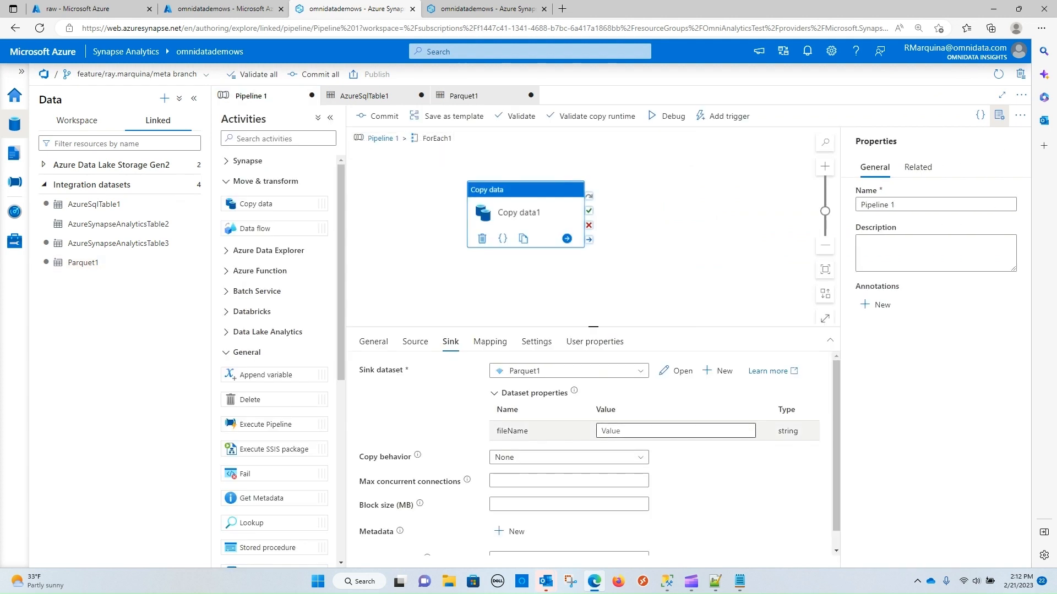
click(602, 431)
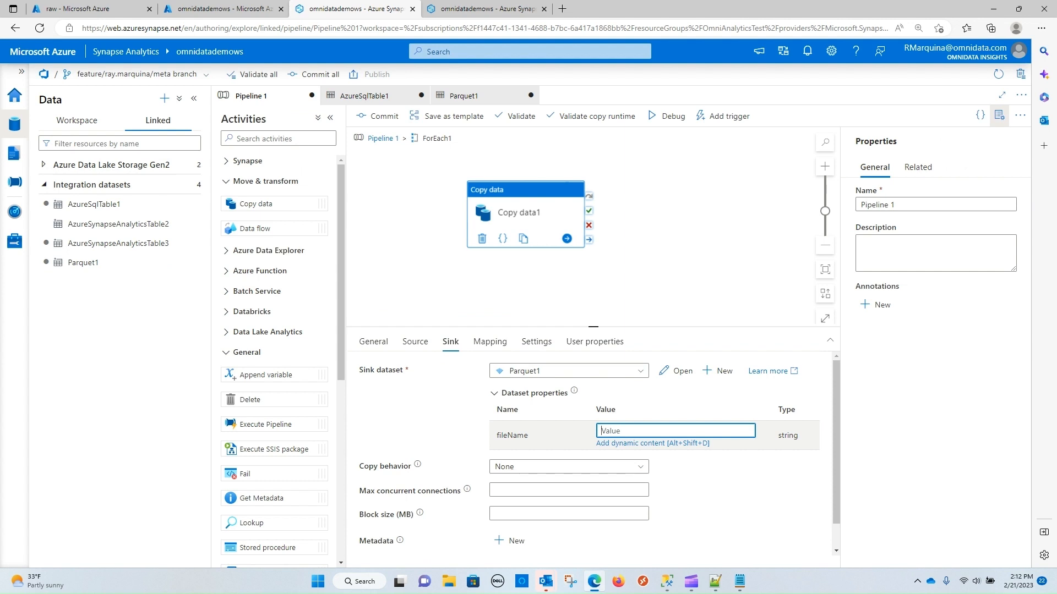
key(alt+shift+d)
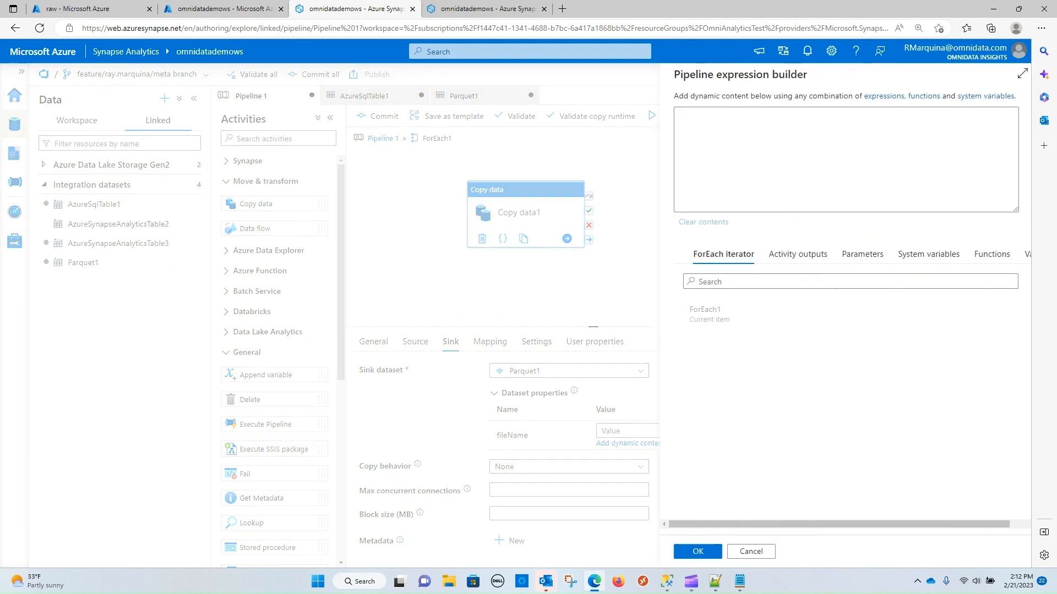
click(694, 314)
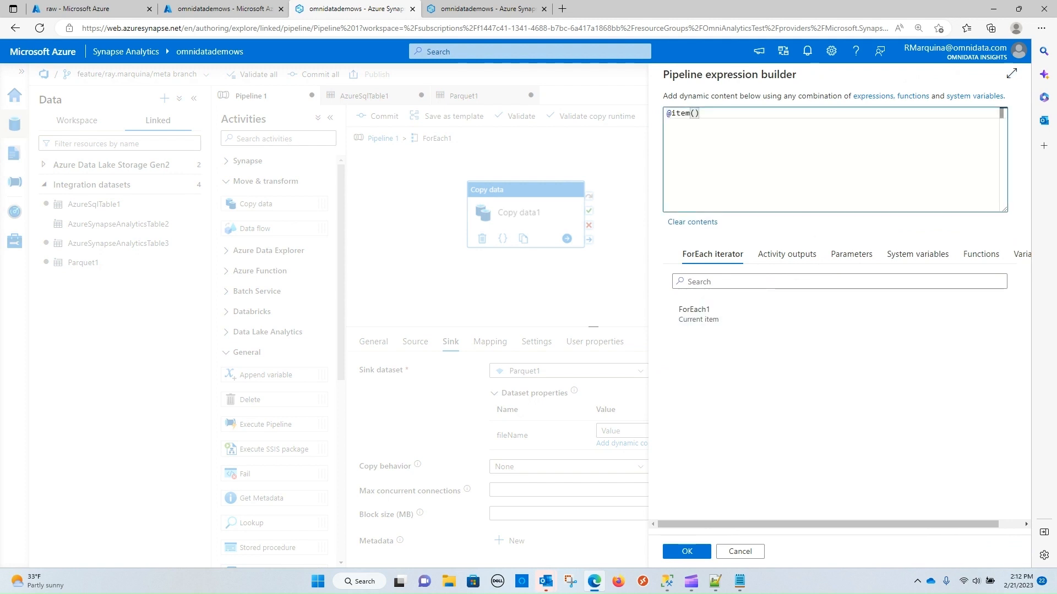
text(.)
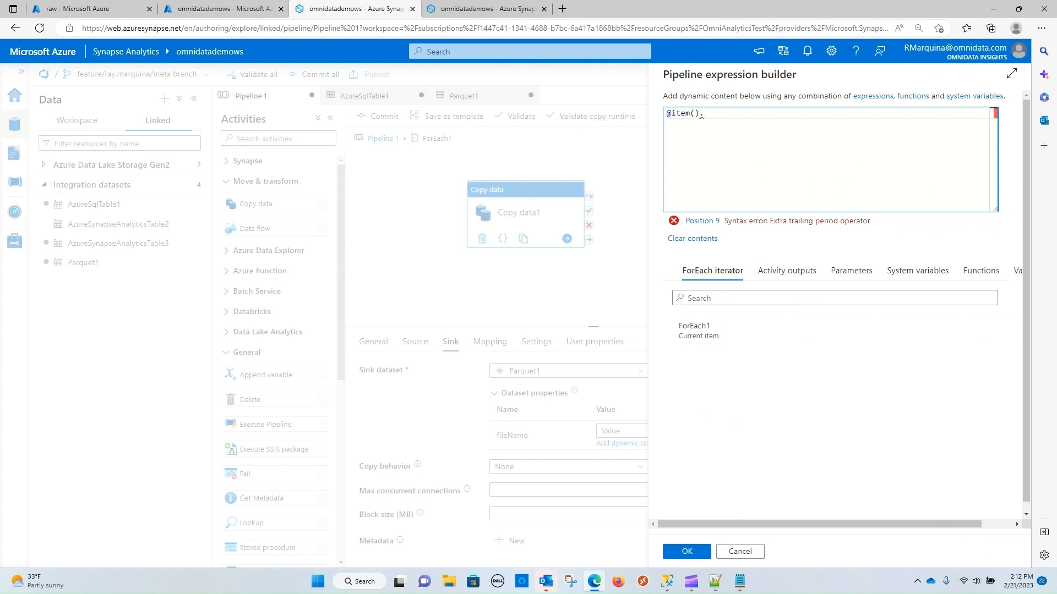
text(ta)
key(Tab)
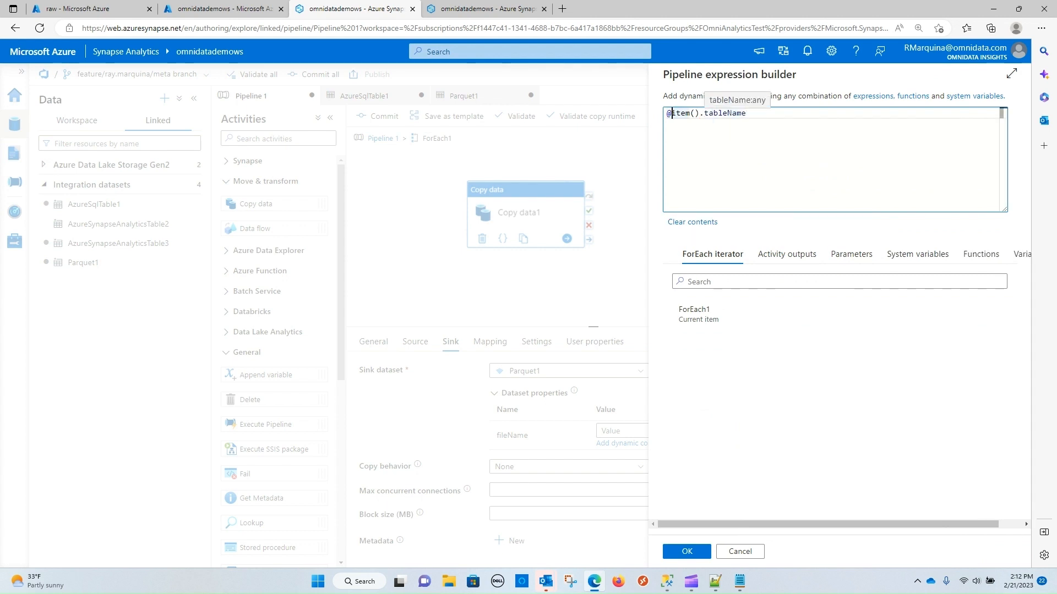
text(conact)
key(BackSpace)
key(BackSpace)
key(BackSpace)
text(cat()
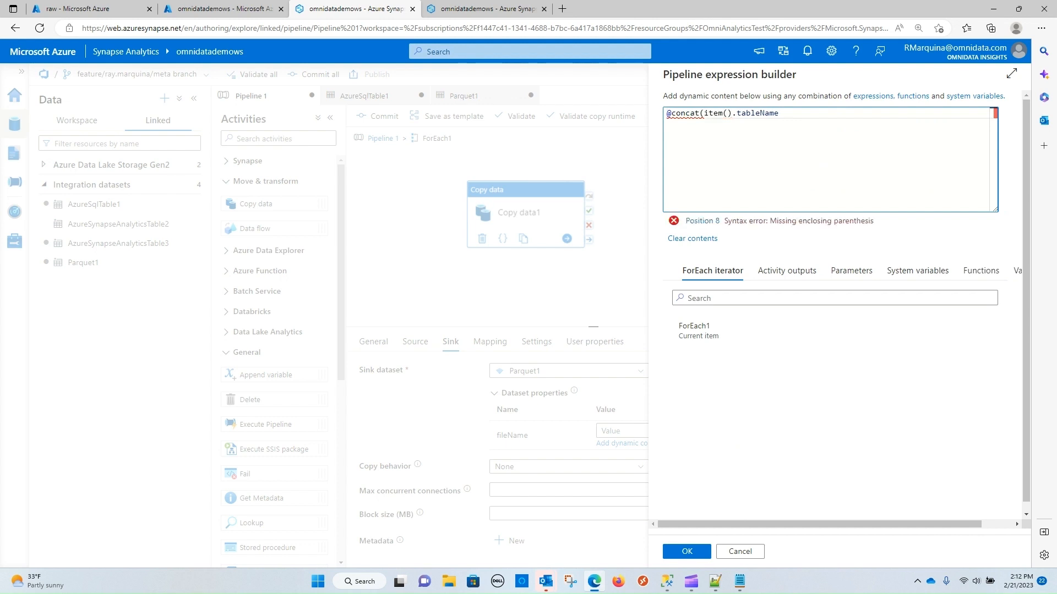
key(End)
text(,'.parque)
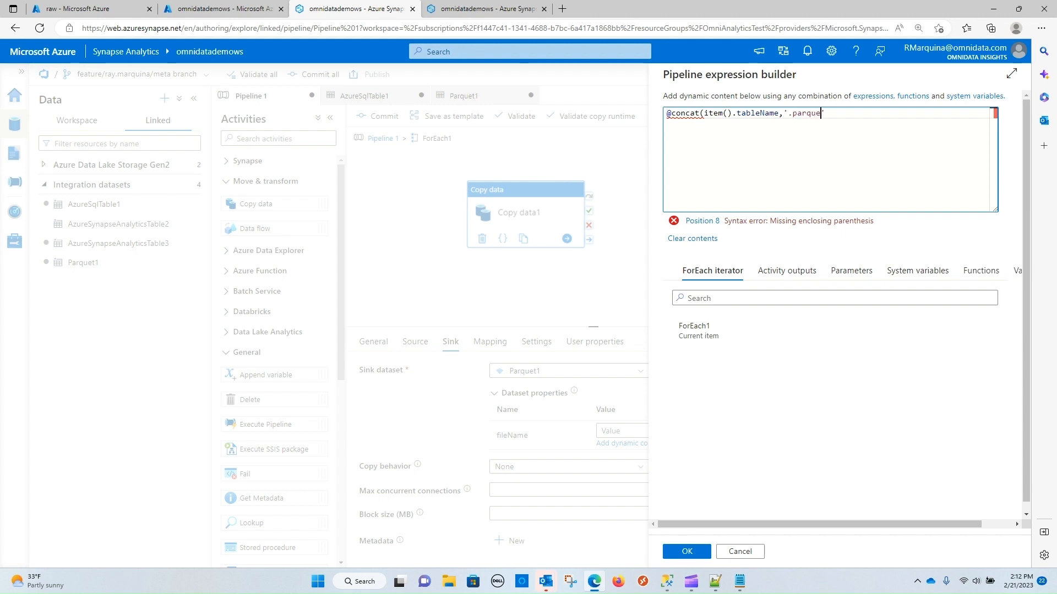
text(t'))
click(687, 551)
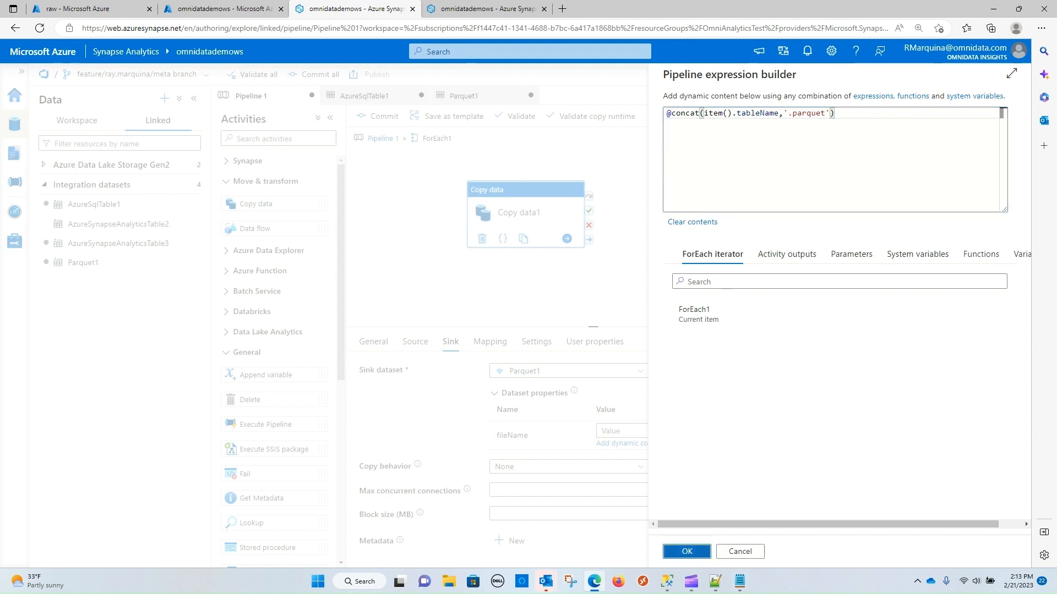
Return to the main canvas of Pipeline 1, move Lookup1 and ForEach1 slightly apart, and review their settings
click(682, 253)
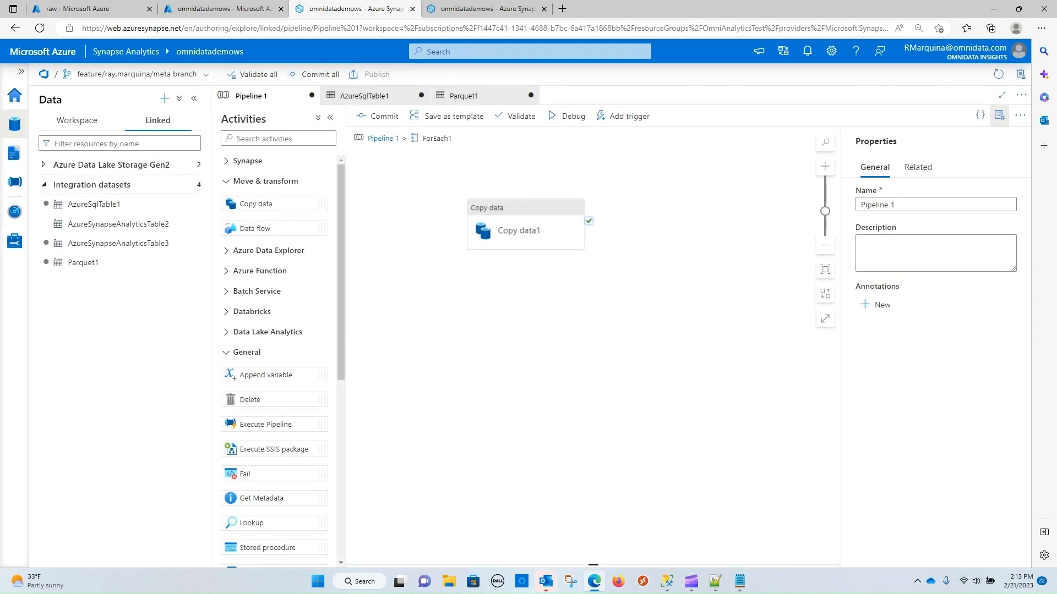
click(526, 227)
click(382, 138)
click(608, 184)
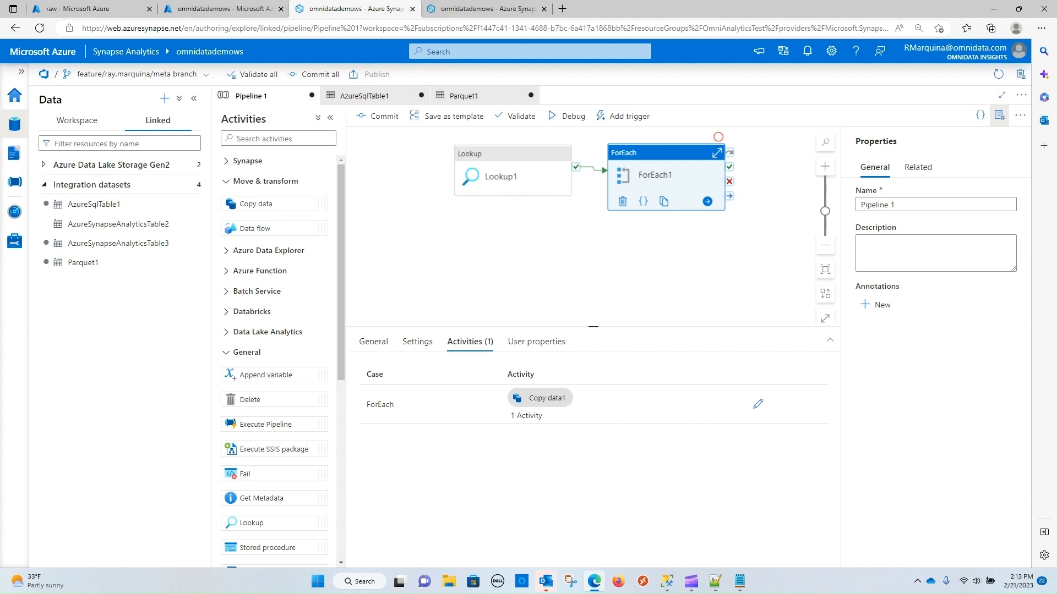
drag(500, 176, 472, 174)
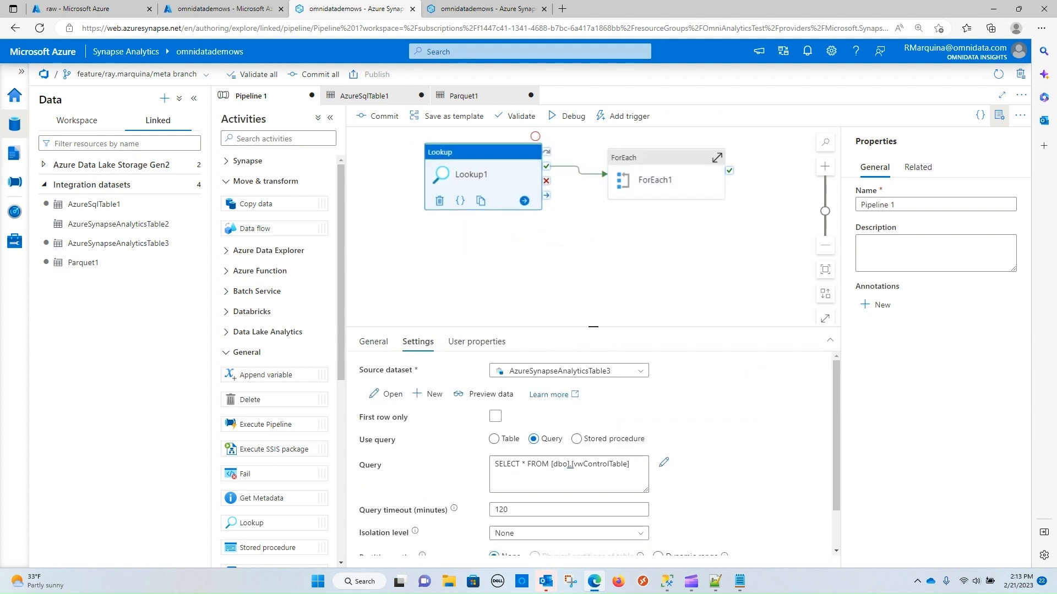
drag(666, 181, 661, 191)
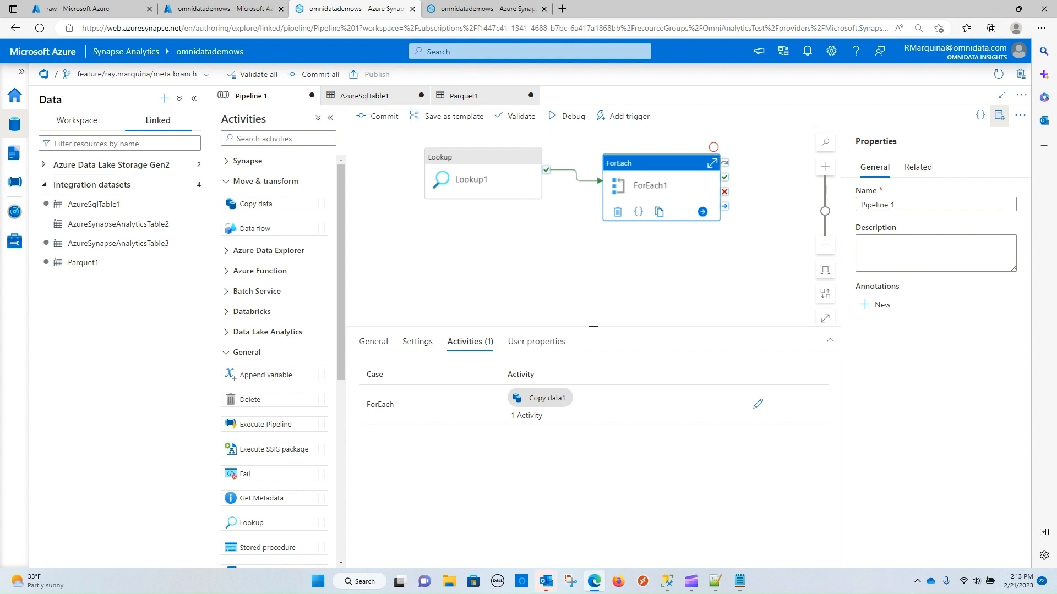
click(556, 268)
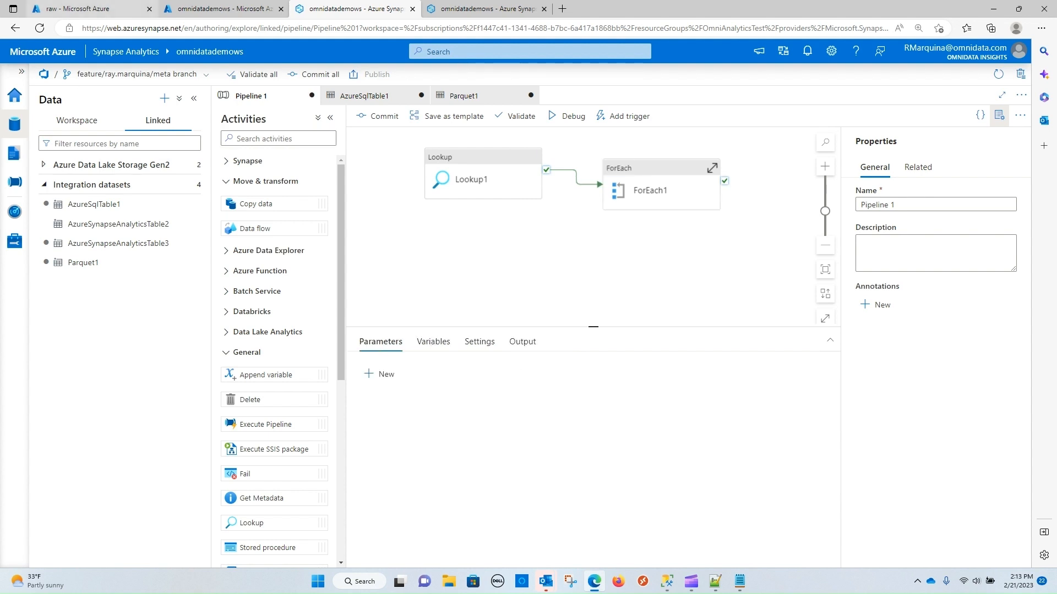
Switch to the Azure portal and check the AzureDB folder in the raw container of the omnidatademoadls storage account
click(88, 9)
click(22, 71)
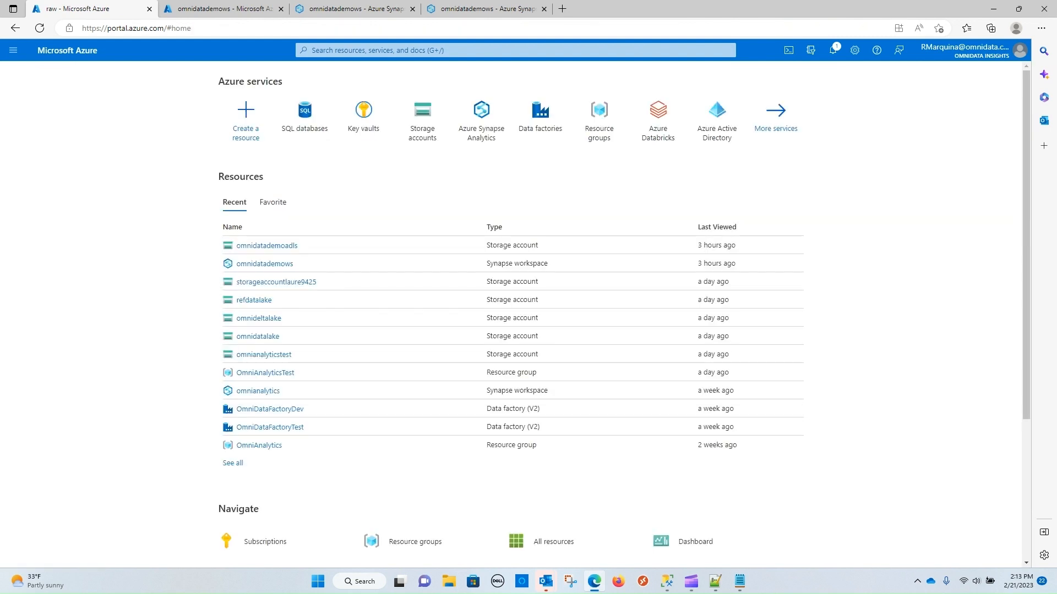
click(267, 245)
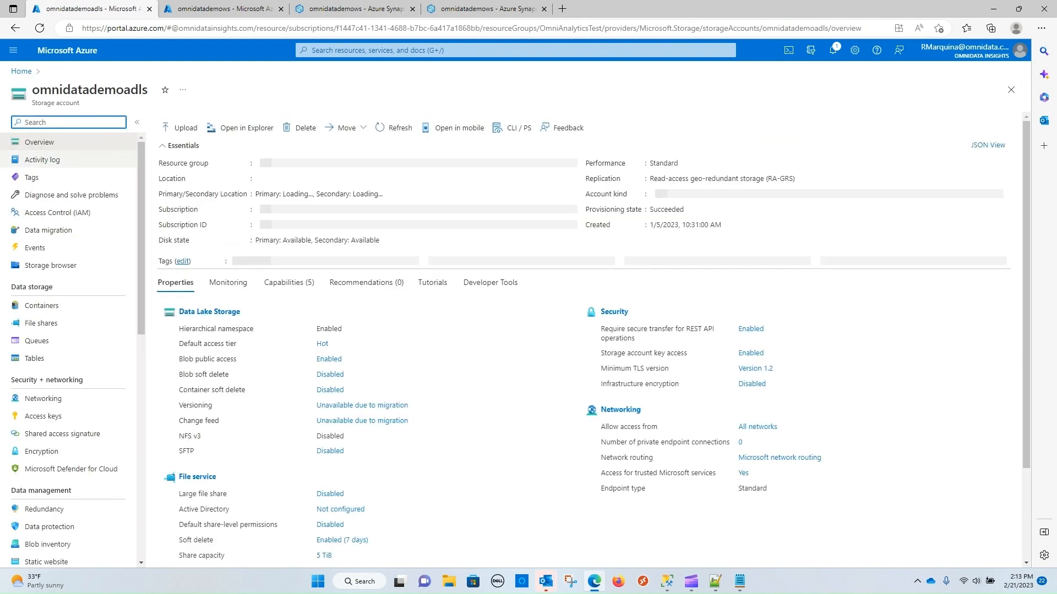
click(41, 306)
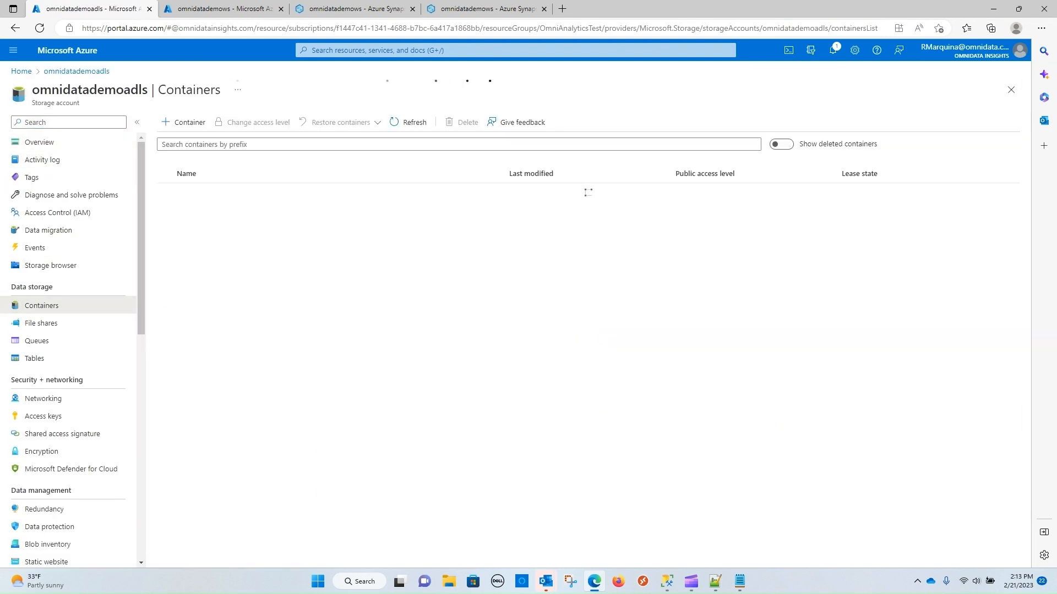
click(182, 298)
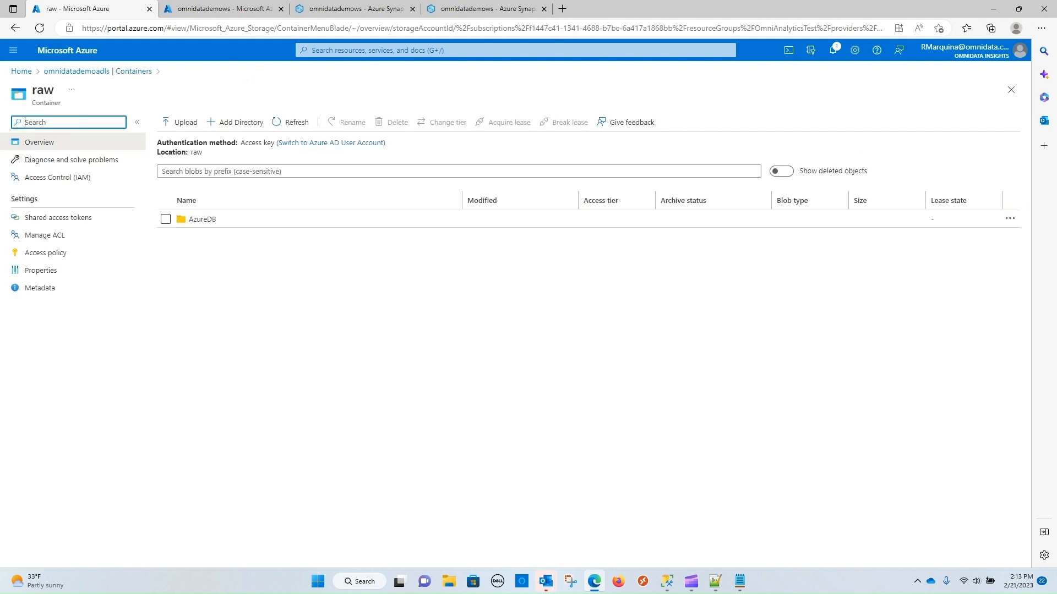
click(290, 122)
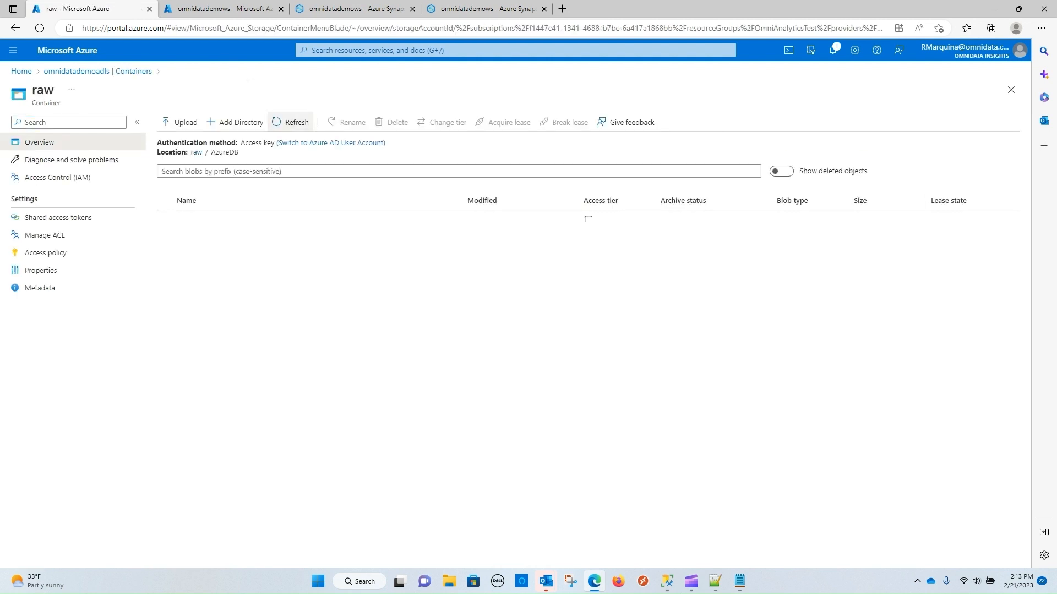
Return to Synapse Studio, start a debug run of Pipeline 1, and refresh the output to monitor each activity's status
click(224, 9)
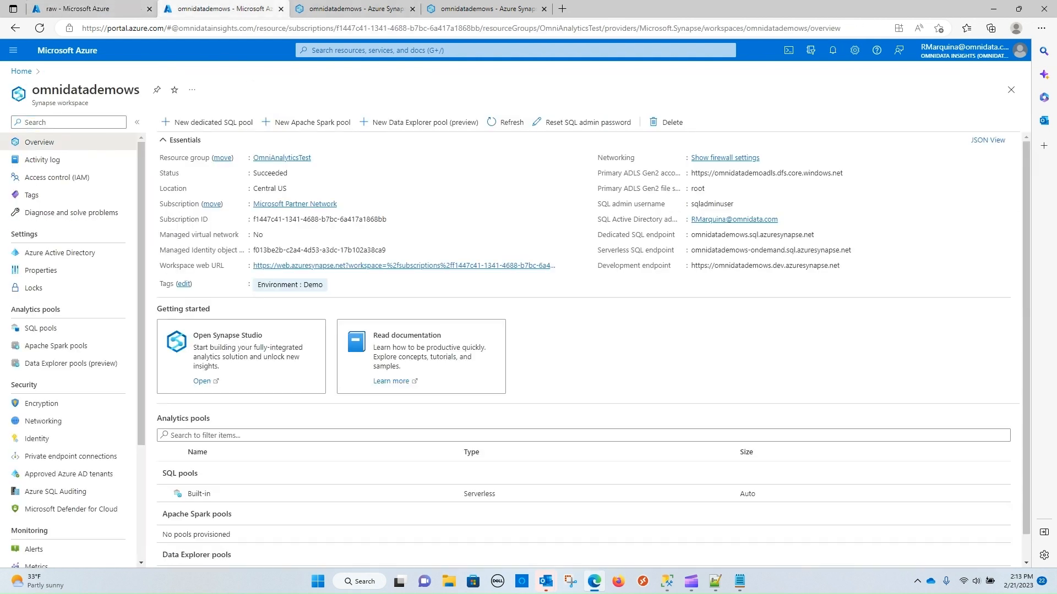
click(355, 9)
click(473, 179)
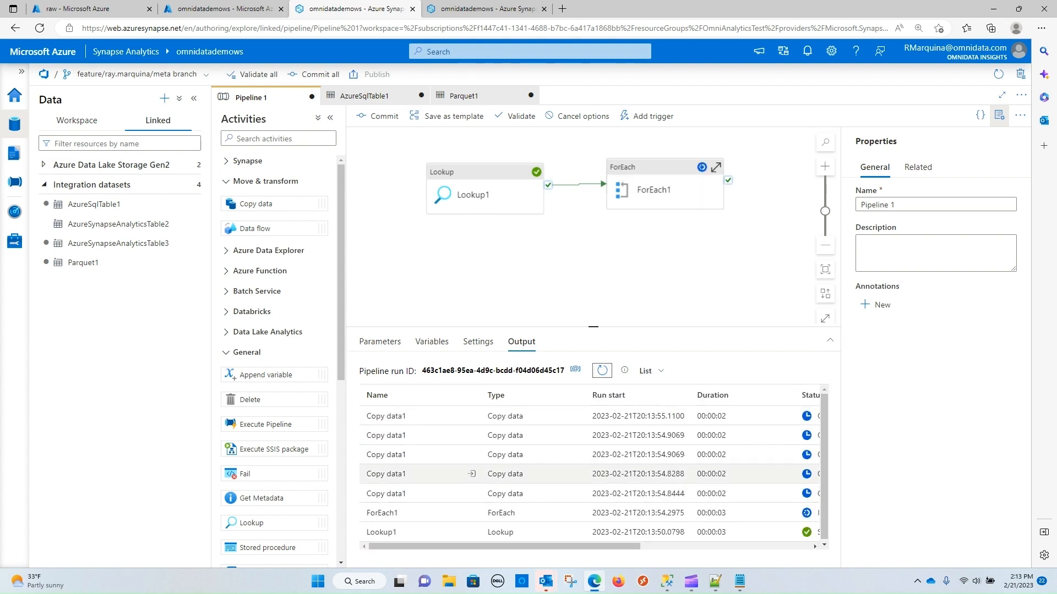
drag(504, 547, 545, 546)
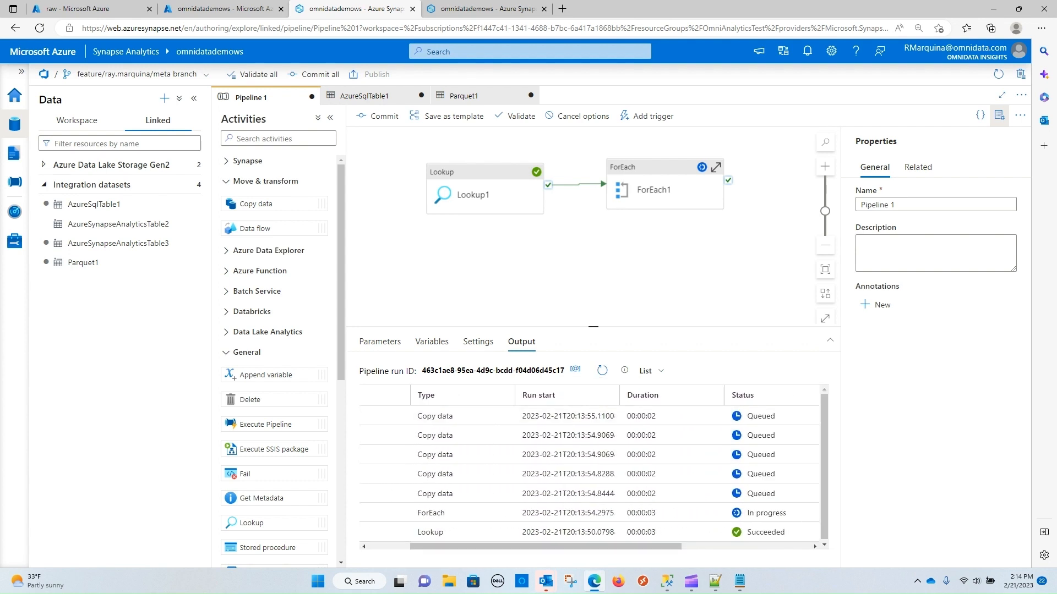
click(602, 370)
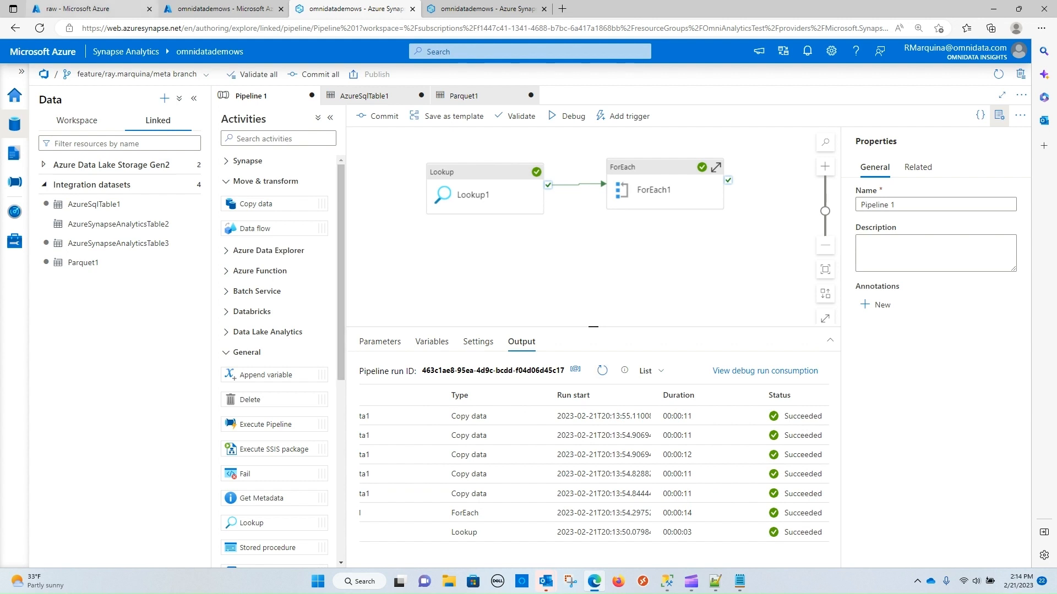
Switch to the Azure portal and refresh the raw/AzureDB folder to check for the copied Parquet files
click(88, 9)
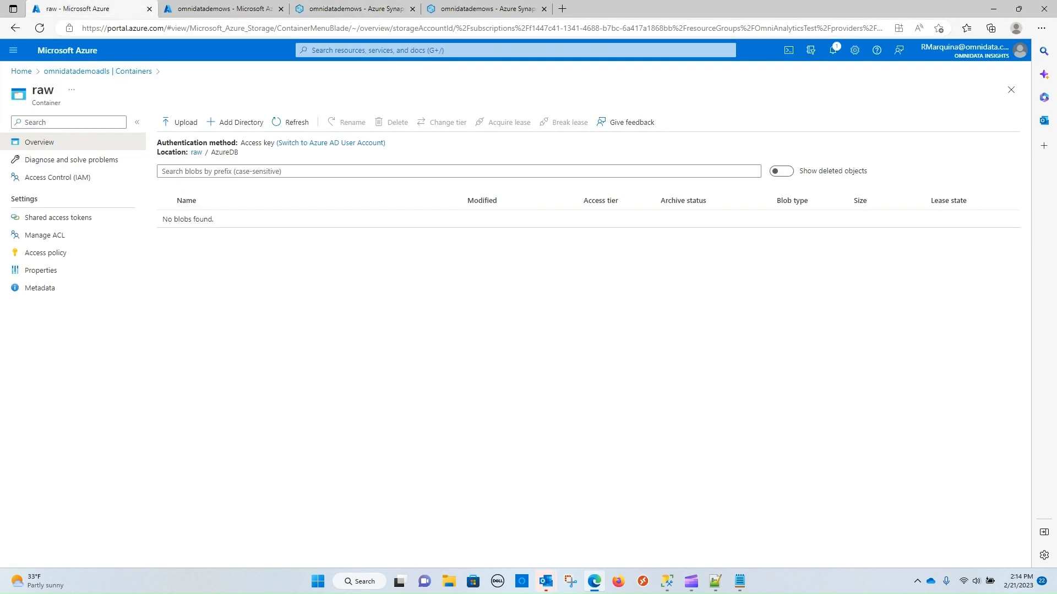
click(290, 123)
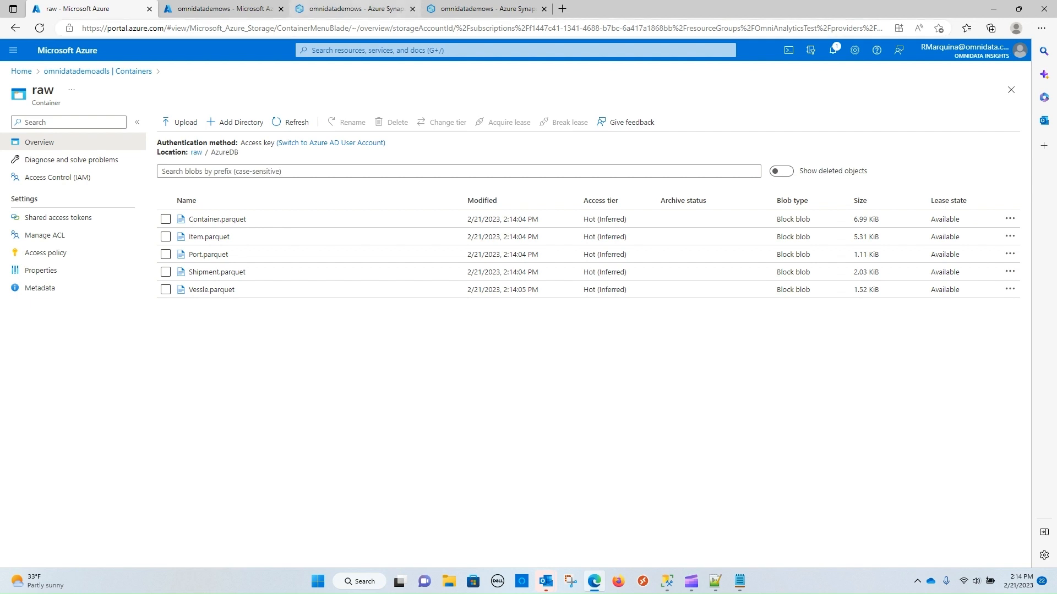
Return to Synapse Studio and browse the linked AzureDataLakeStorage1 account to the AzureDB folder in its raw container
click(355, 9)
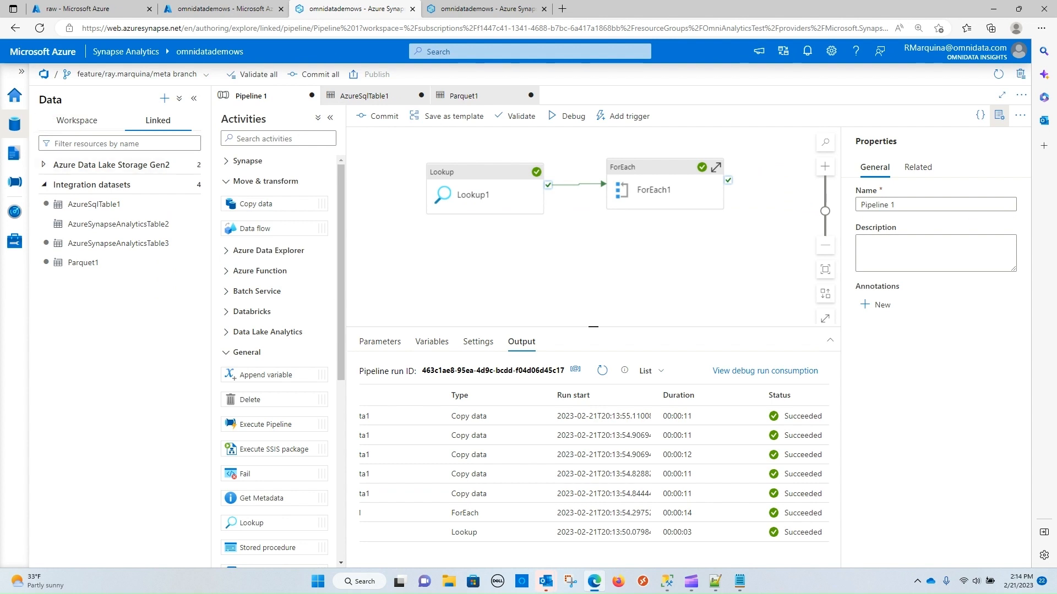
click(44, 165)
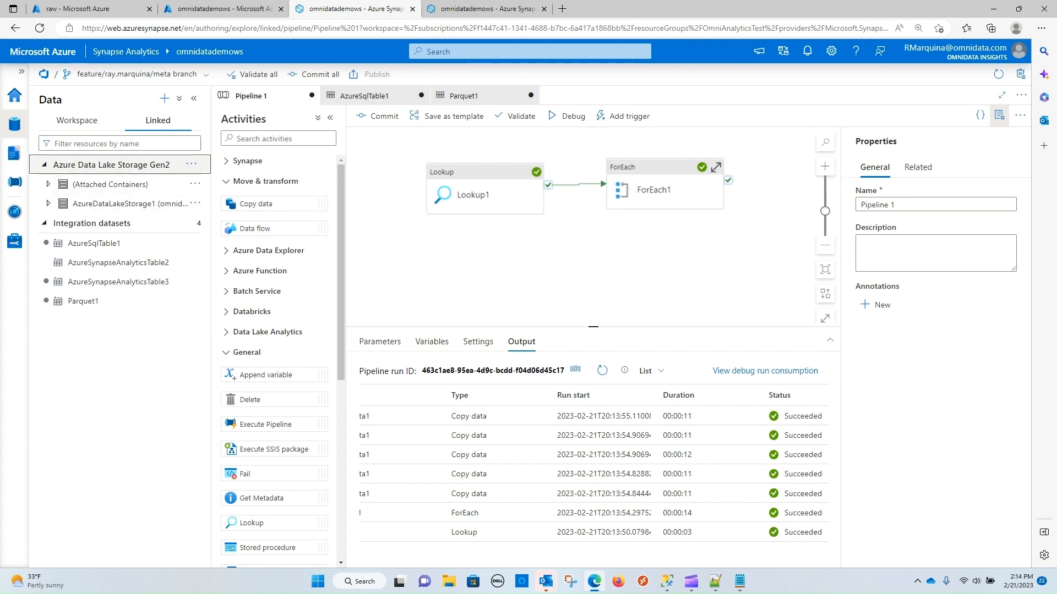
click(47, 204)
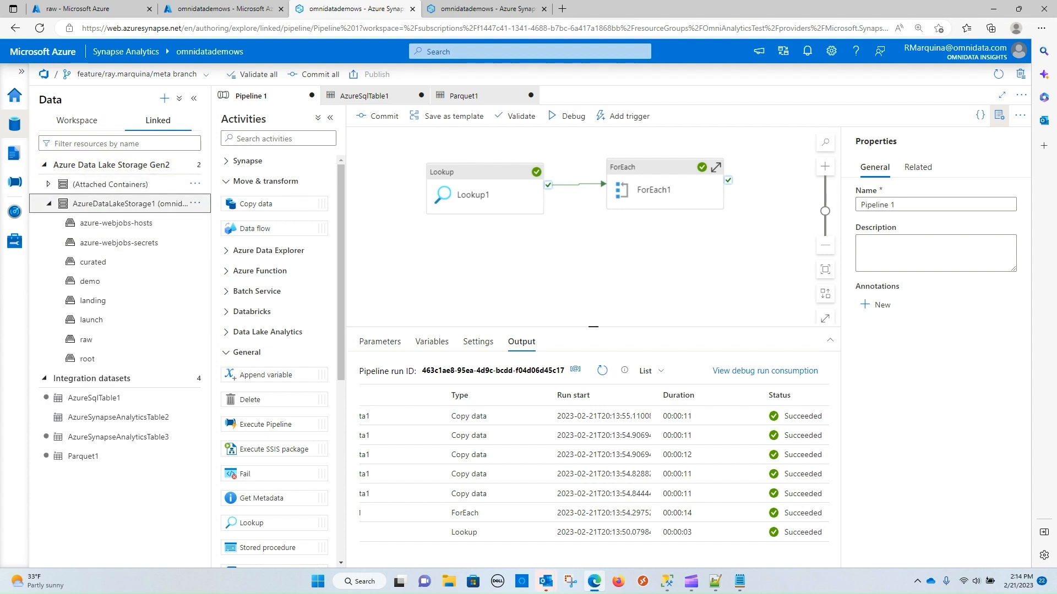
click(87, 340)
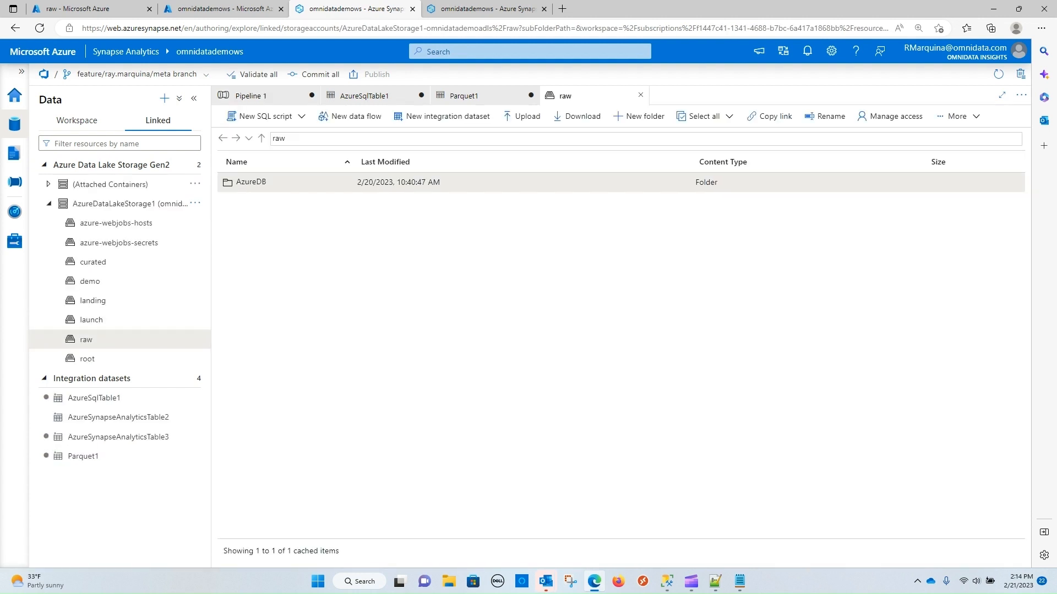
double_click(251, 181)
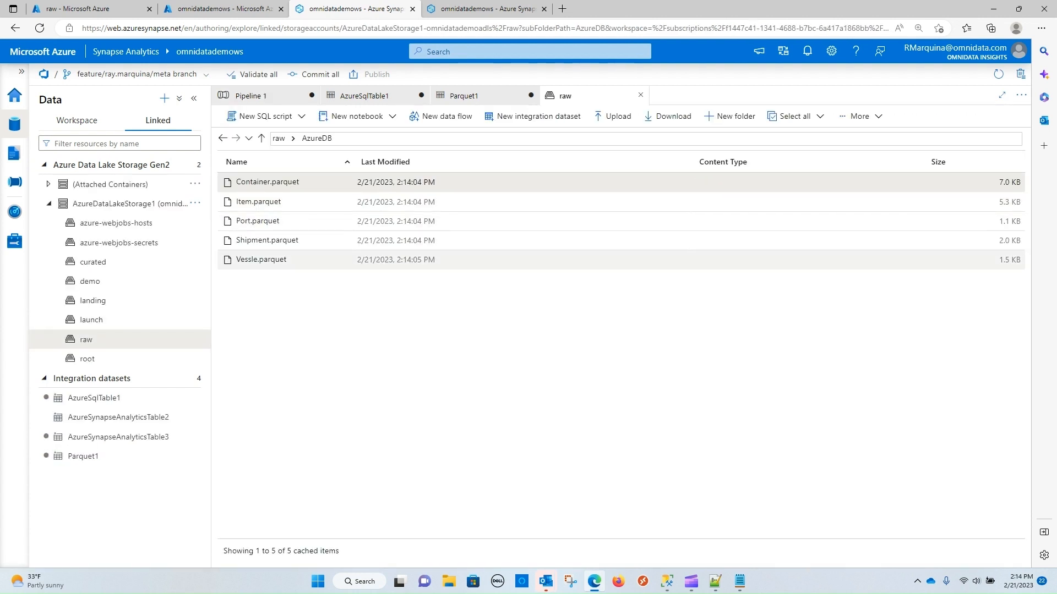
Create a SQL script selecting the top 100 rows of Item.parquet, run the whole query, and enlarge the results area
right_click(261, 202)
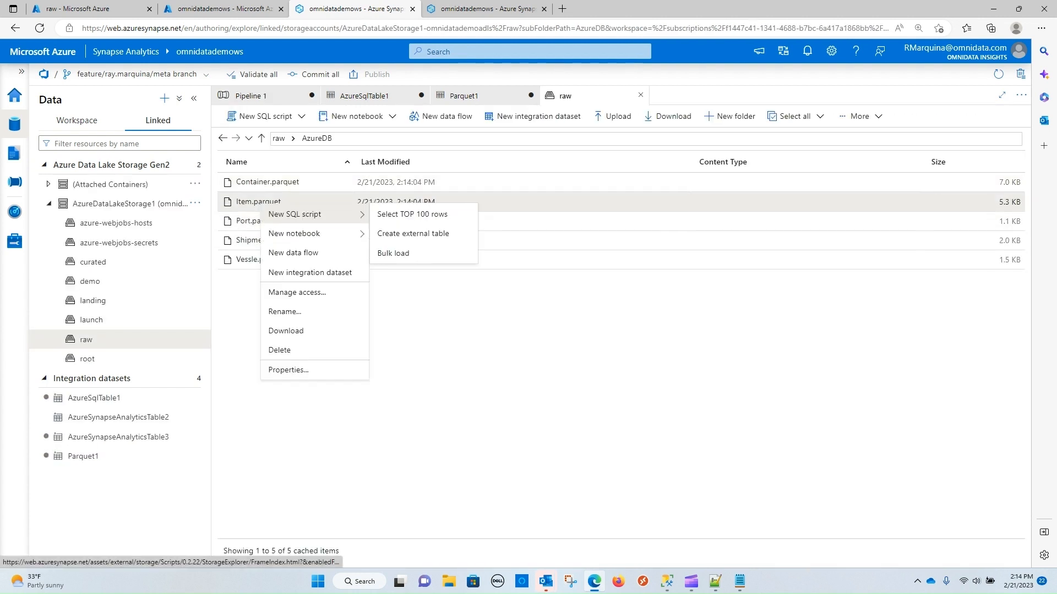
click(412, 214)
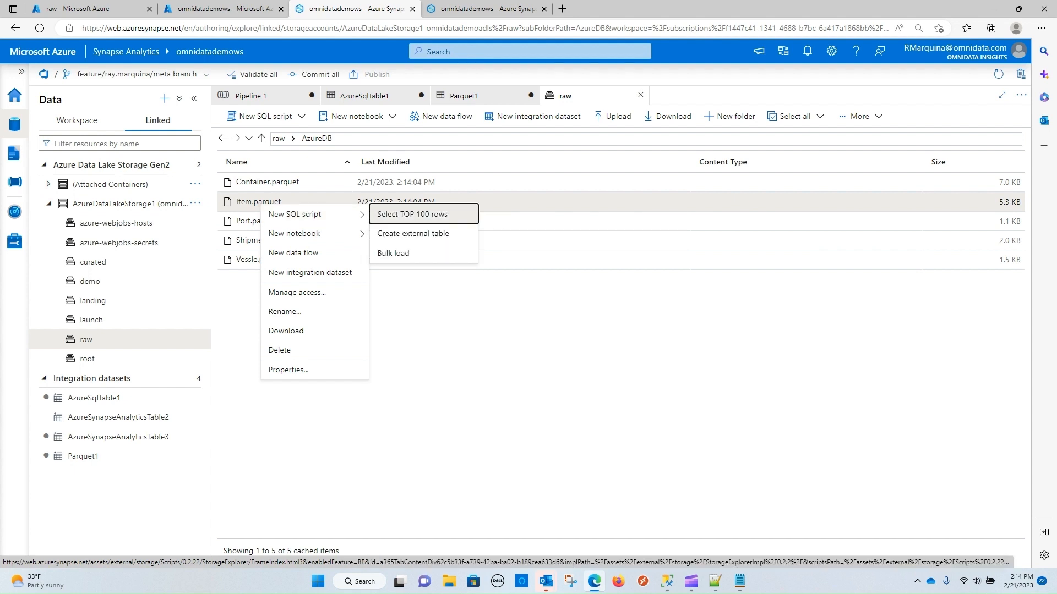
drag(342, 225, 251, 132)
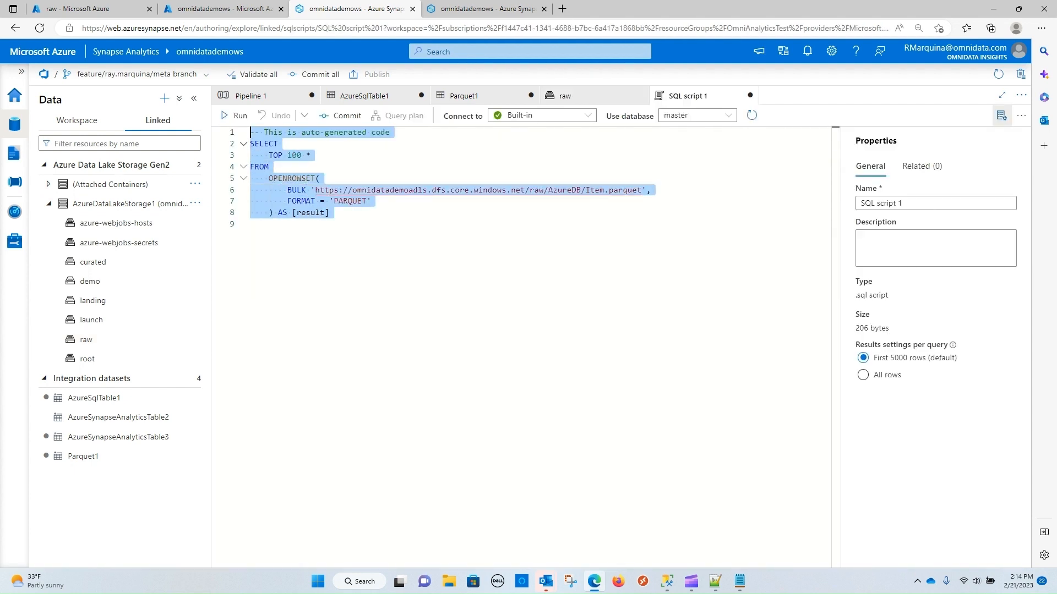
click(234, 116)
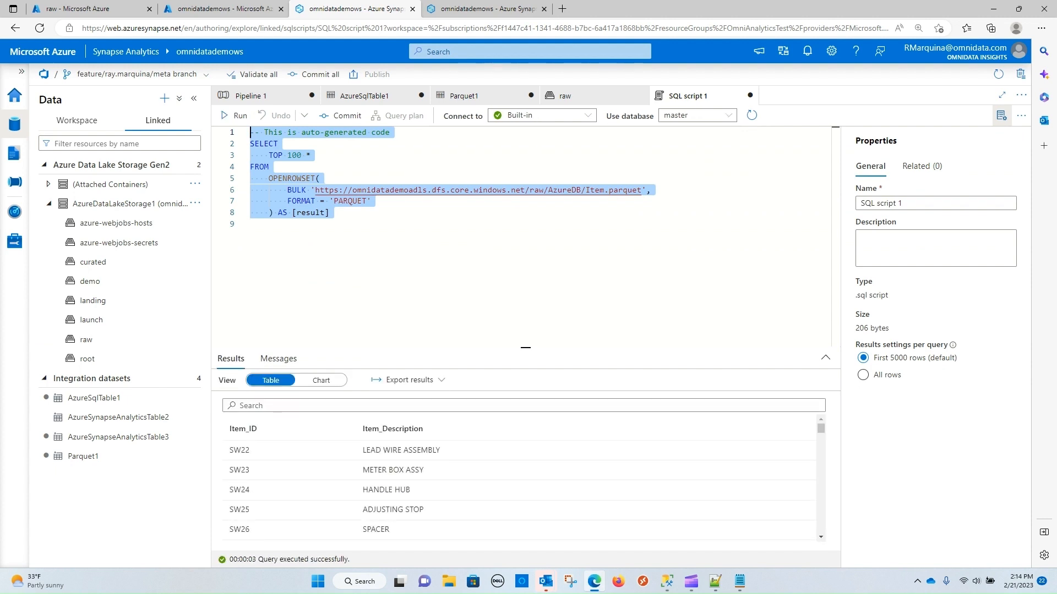
drag(526, 348, 526, 248)
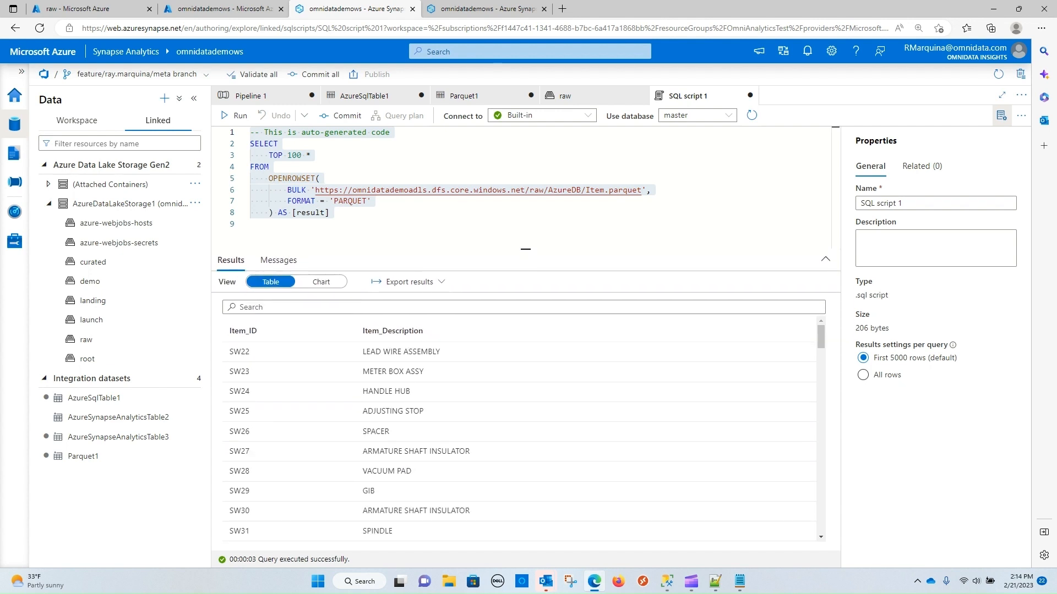